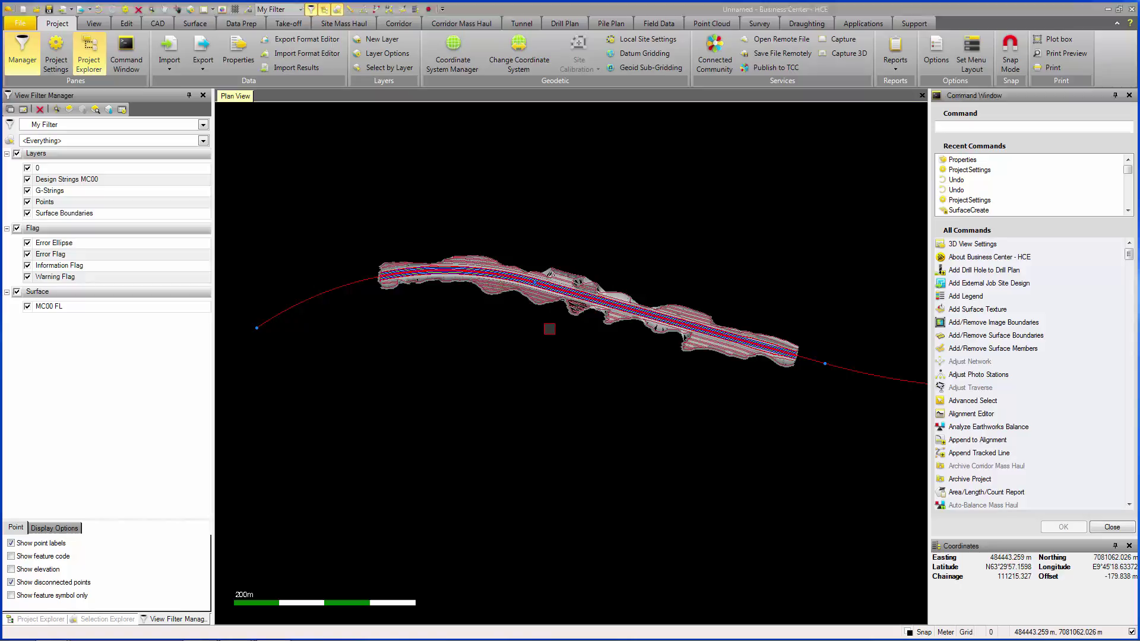
Examine the MC00 FL surface triangulation along the corridor, especially the sparse triangles in the bulge on its southern side
scroll(567, 317, up, 10)
middle_drag(299, 222, 662, 479)
middle_drag(449, 259, 749, 482)
scroll(718, 432, down, 3)
middle_drag(614, 380, 800, 402)
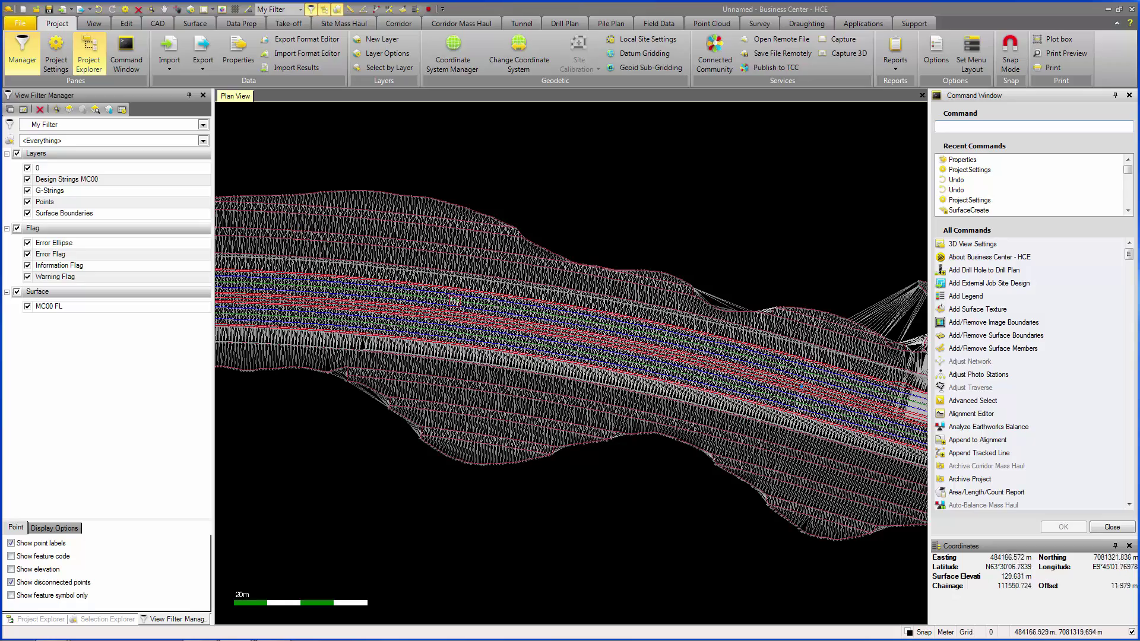
middle_drag(407, 301, 474, 334)
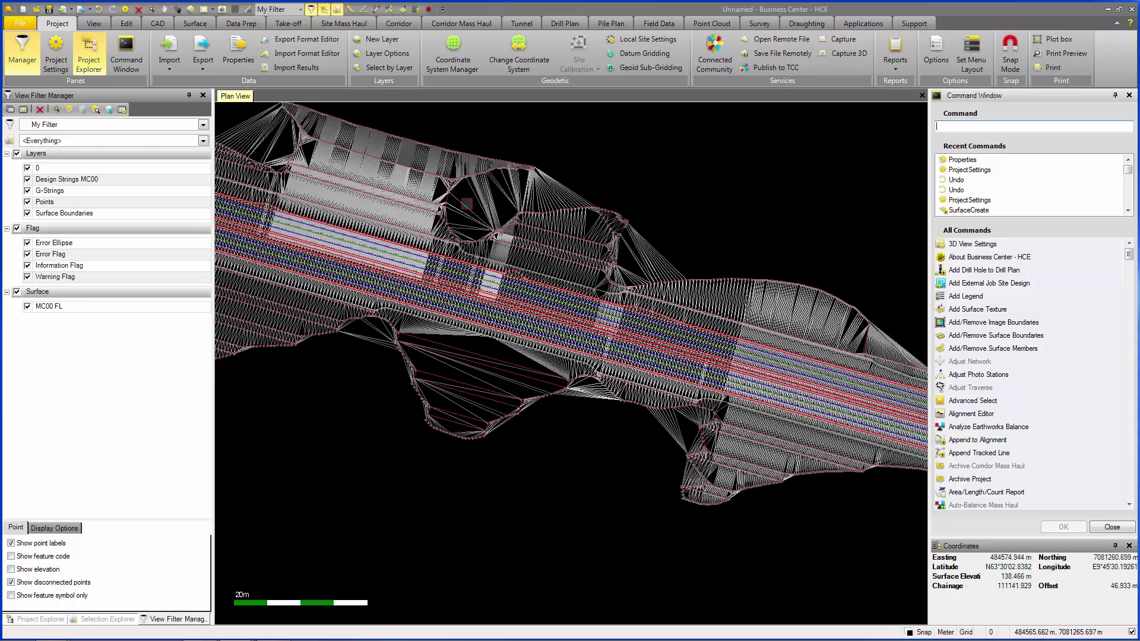
middle_drag(508, 286, 627, 315)
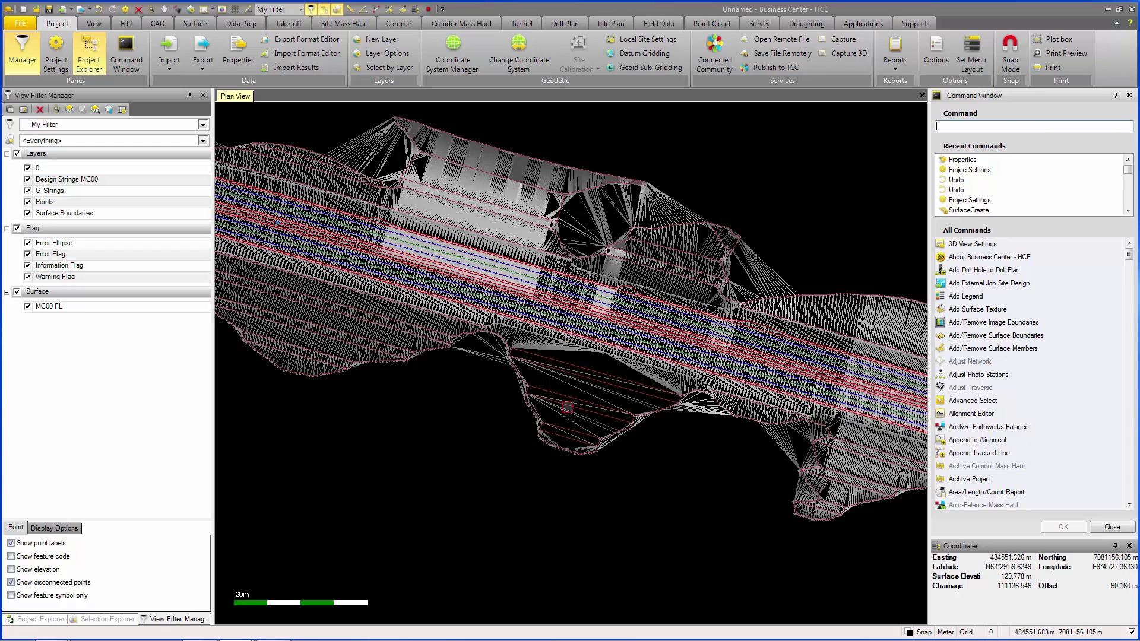
scroll(598, 417, up, 2)
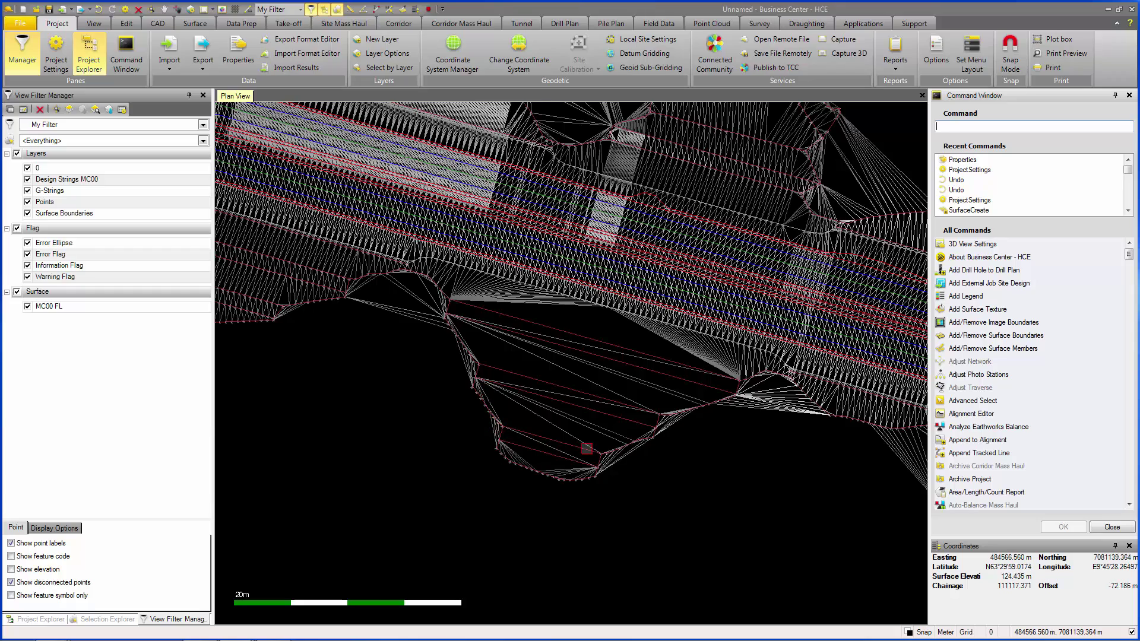
scroll(586, 449, up, 3)
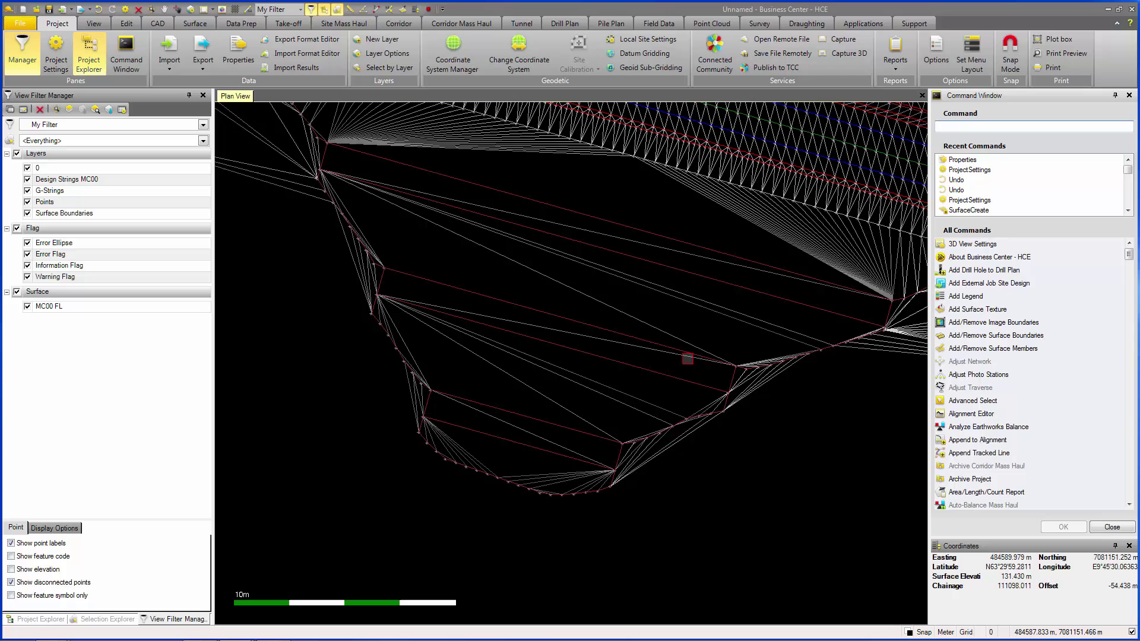
Open the ICBL line string crossing the southern bulge for editing to inspect its vertices and elevations, and leave it
click(646, 341)
right_click(645, 341)
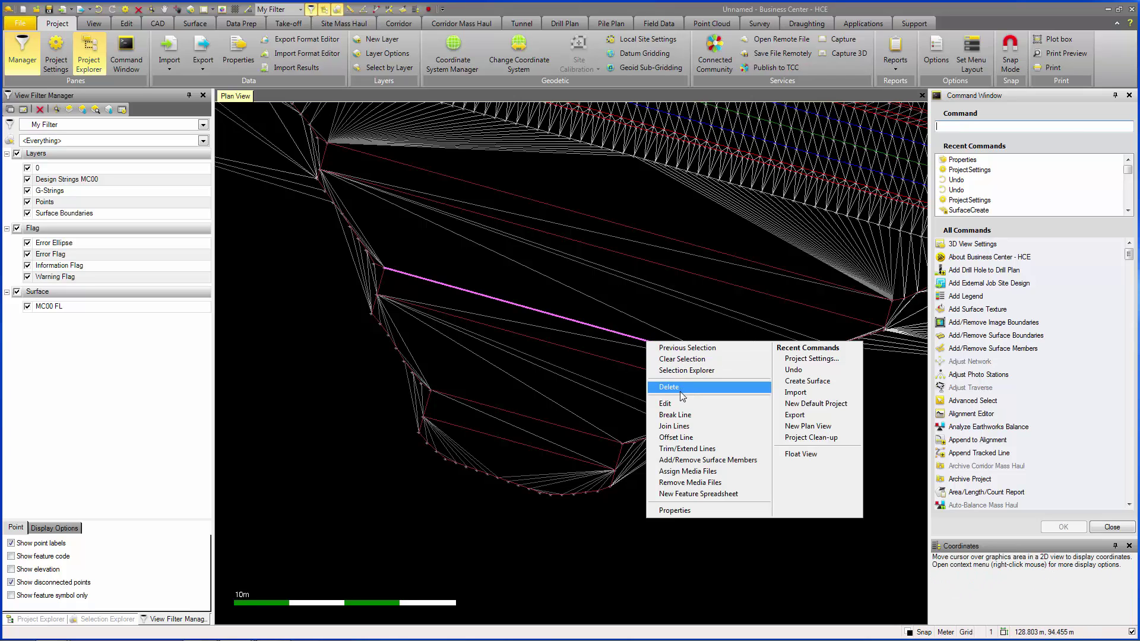
click(677, 402)
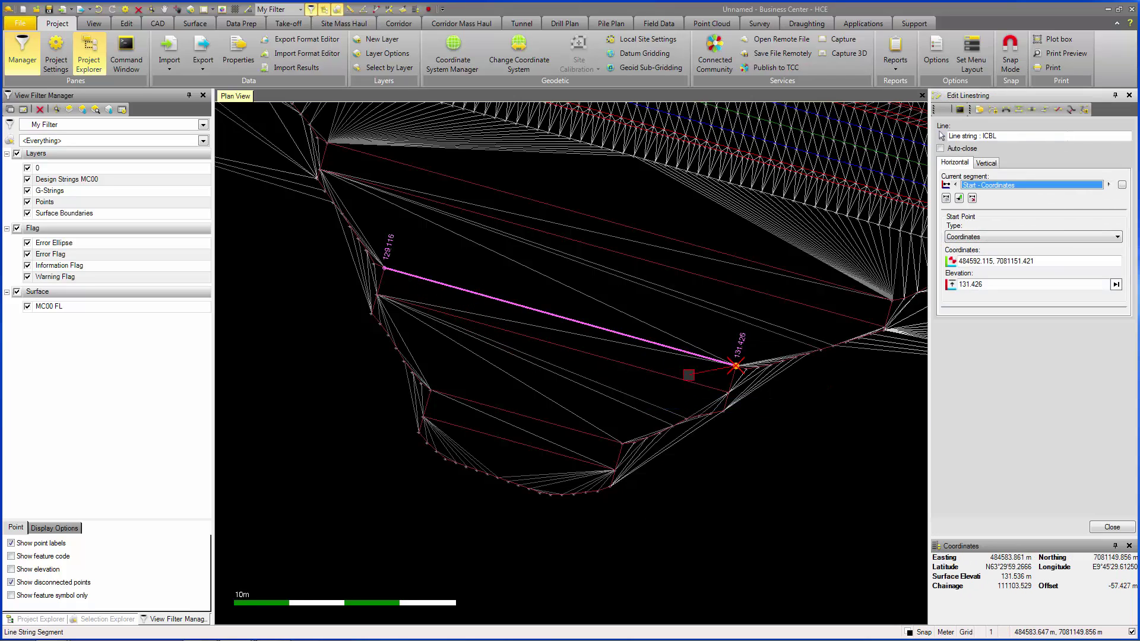
key(Escape)
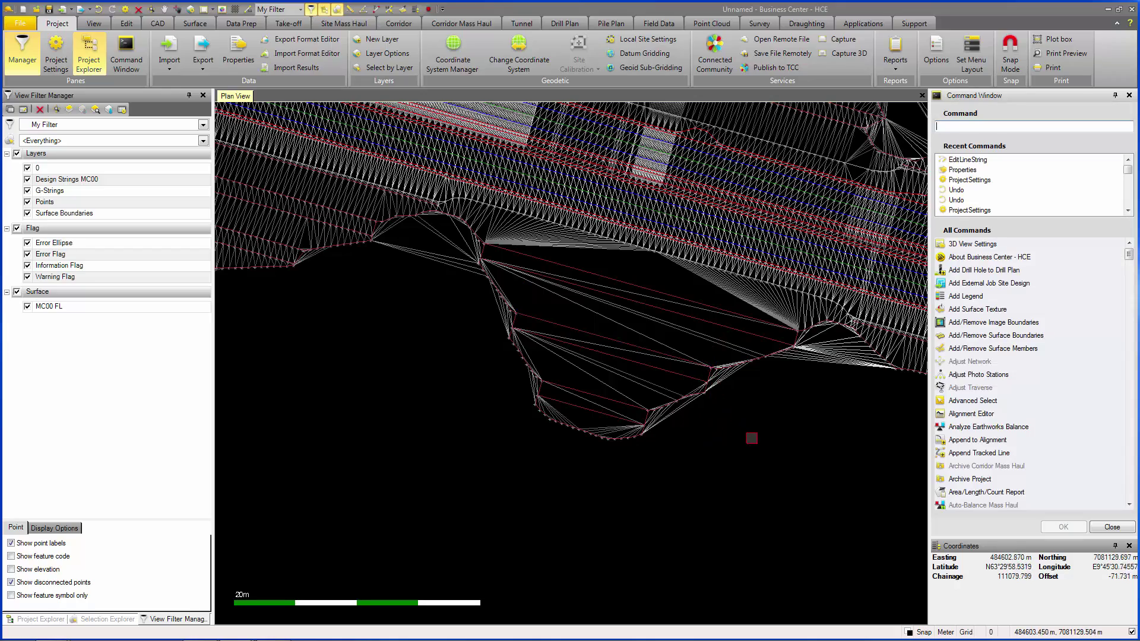
Set the maximum sampling distance for surface break line approximation to 5 m in the project settings
scroll(751, 439, down, 2)
middle_drag(746, 440, 646, 425)
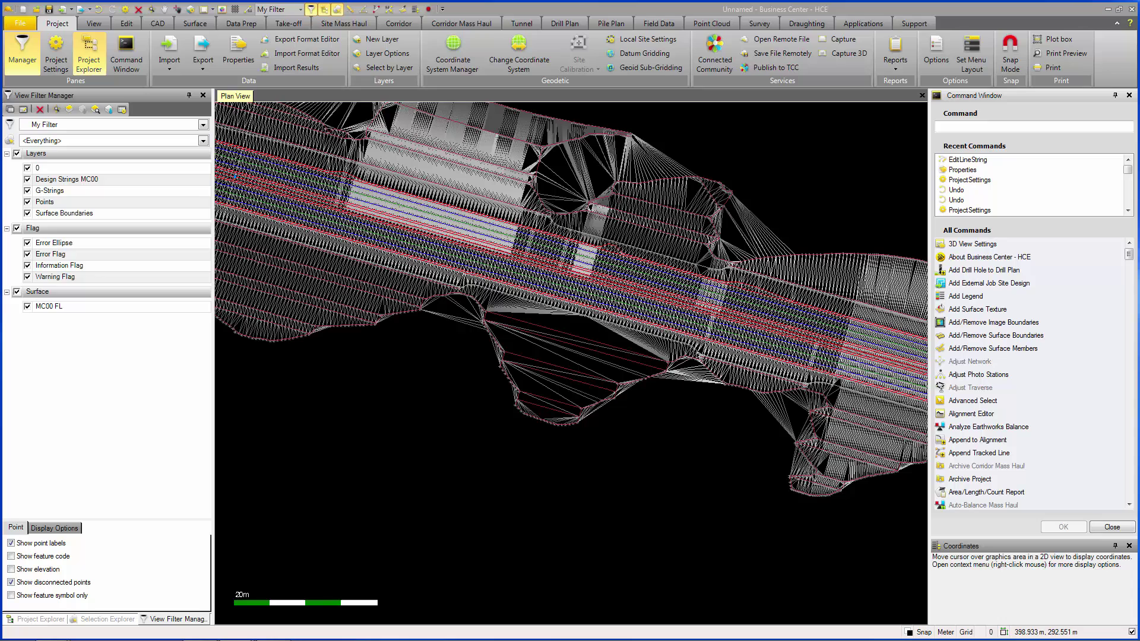
click(56, 53)
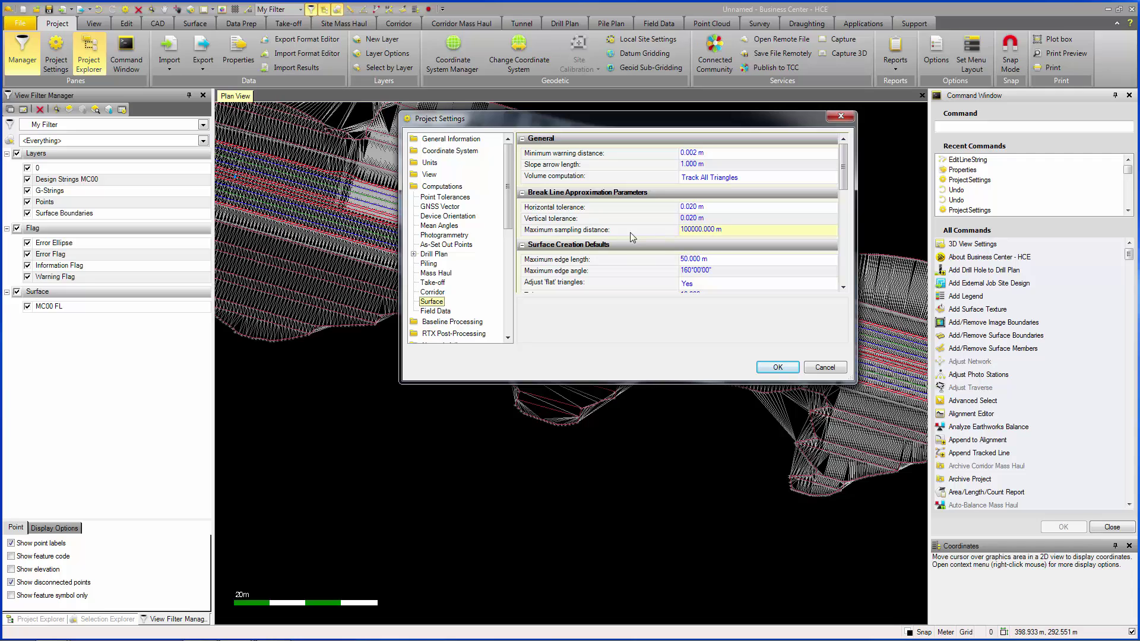
click(699, 228)
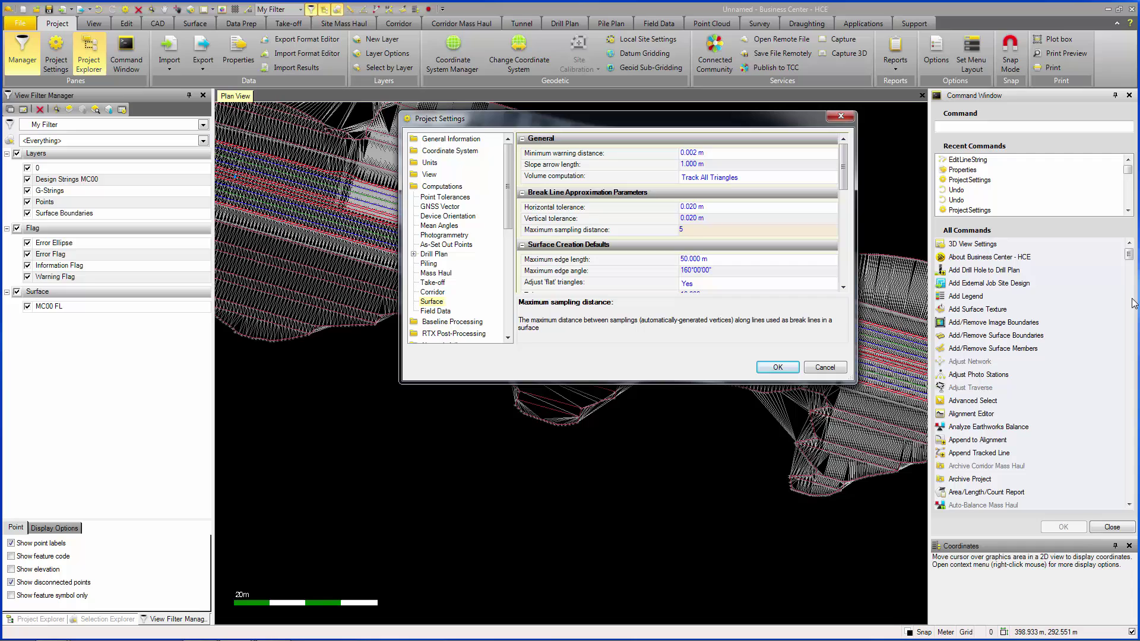
key(Return)
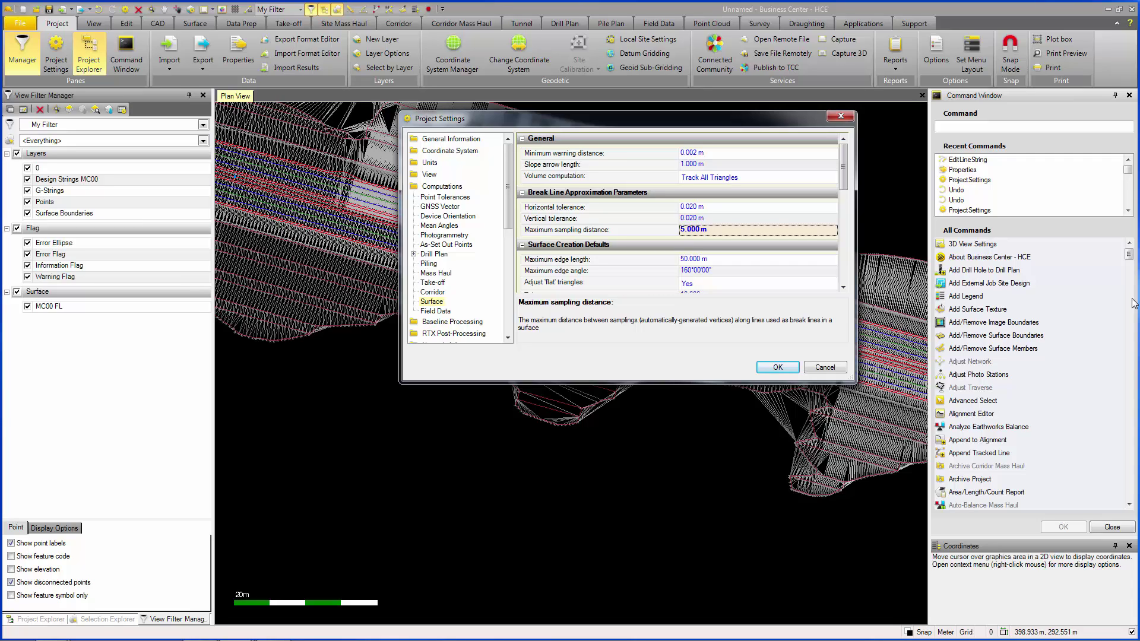
click(787, 370)
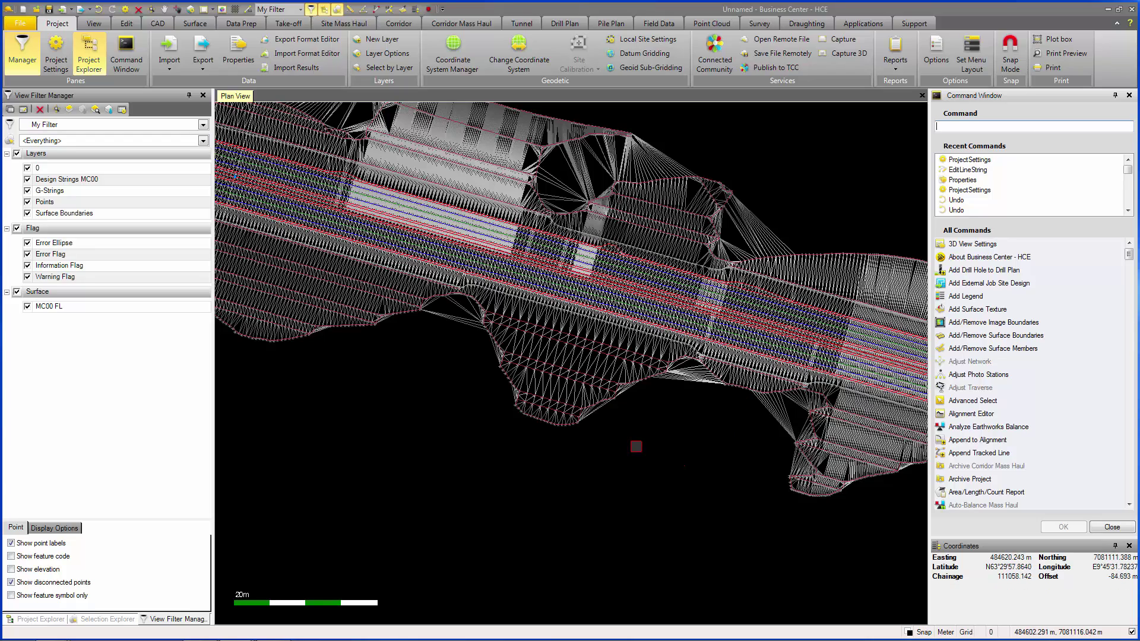
Assign MC00 as the MC00 FL surface's horizontal alignment and make the surface alignment-based
scroll(632, 384, up, 3)
scroll(632, 384, up, 2)
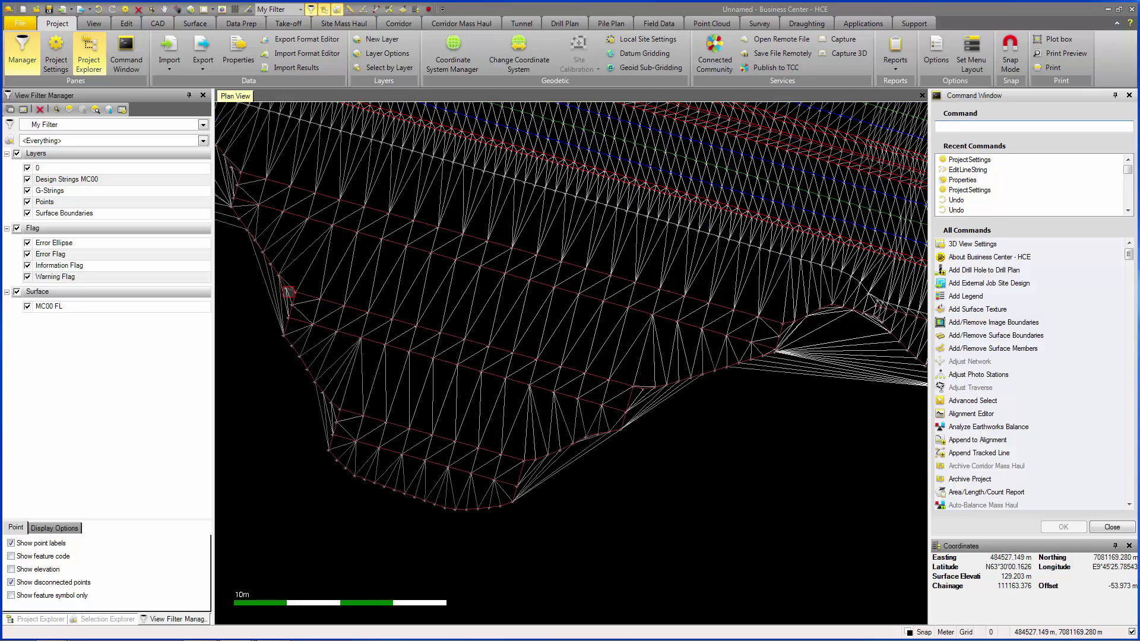
scroll(463, 289, down, 2)
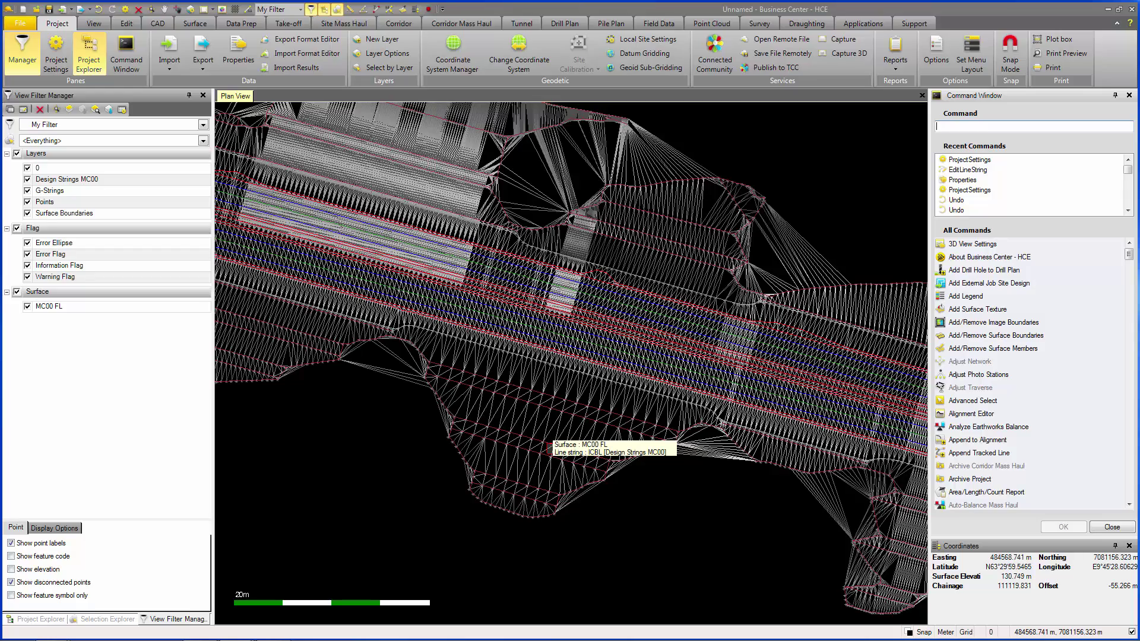
scroll(560, 365, down, 3)
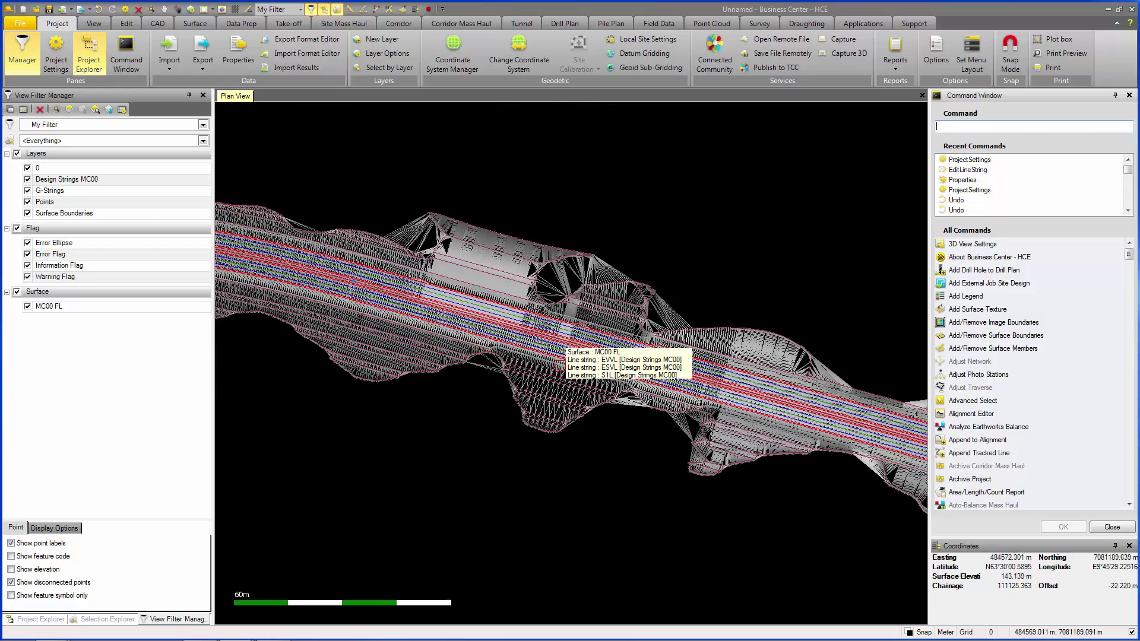
scroll(475, 373, up, 2)
click(600, 236)
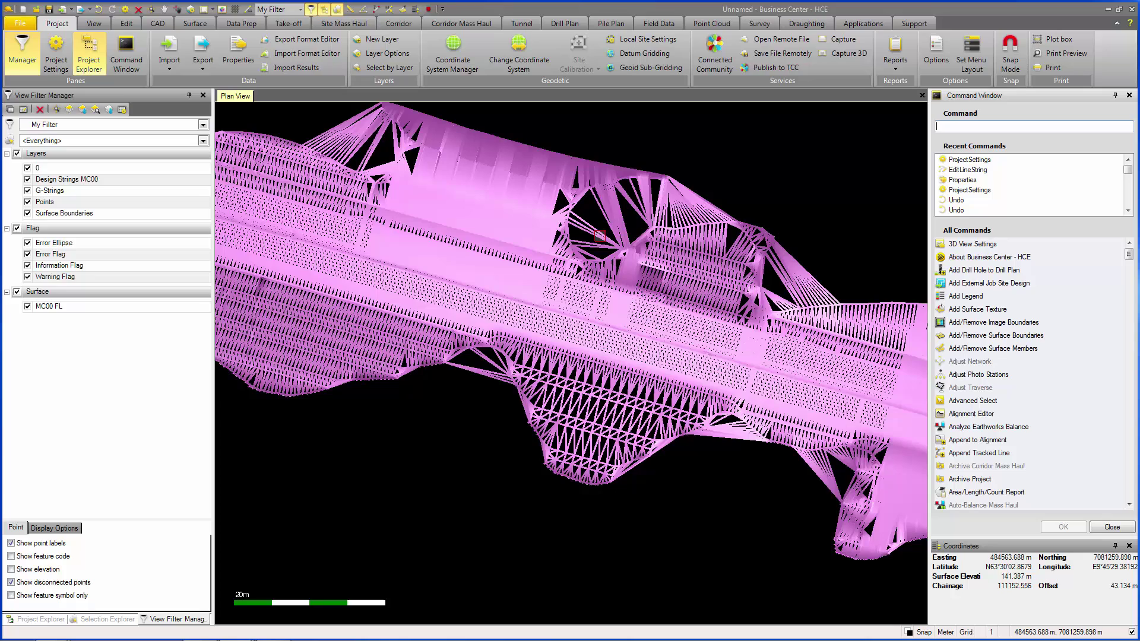
key(F11)
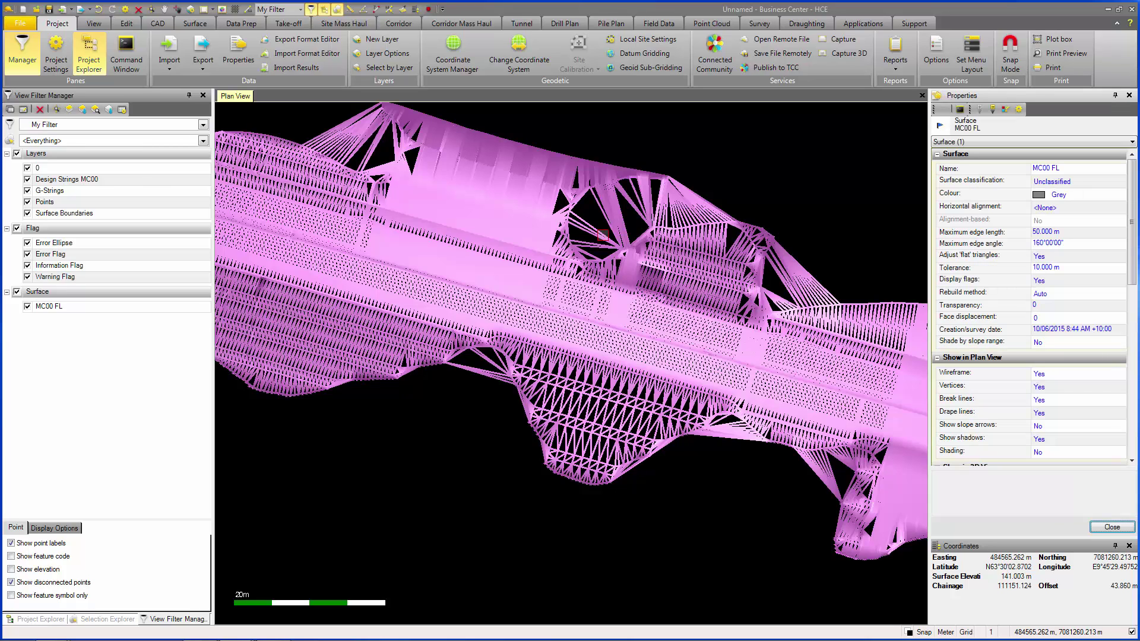
click(1052, 208)
click(1059, 226)
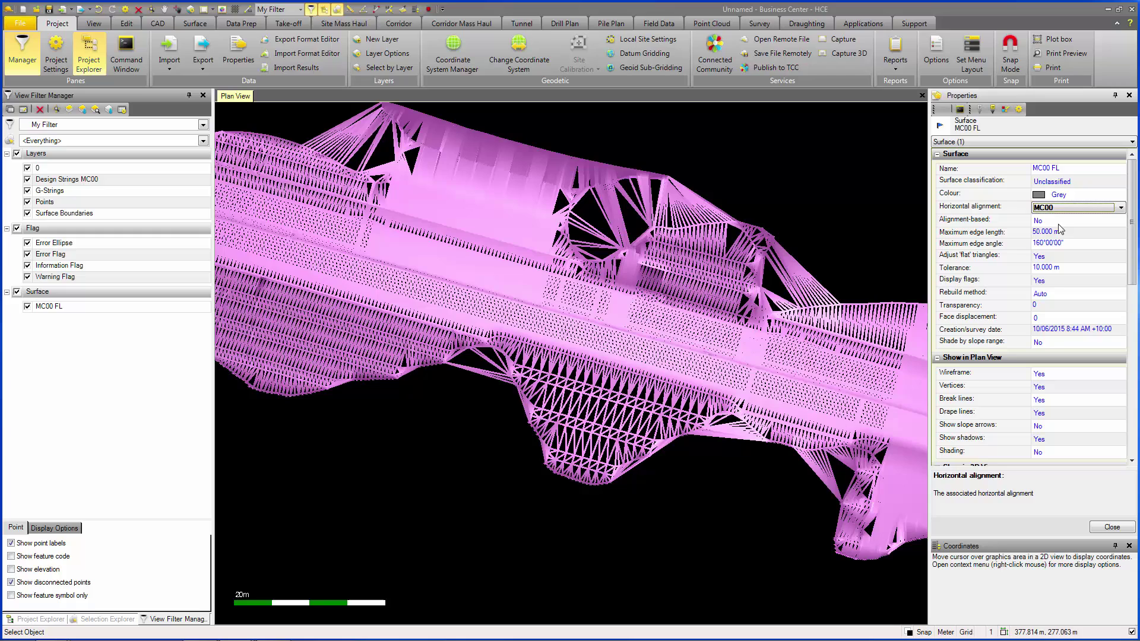
click(1058, 220)
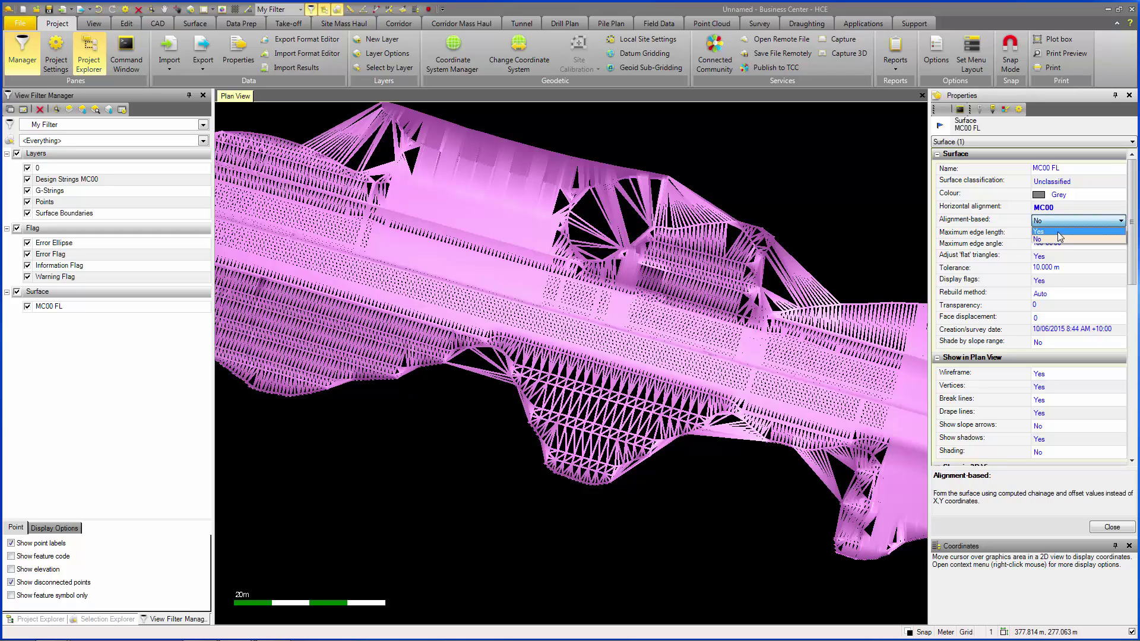
click(1057, 231)
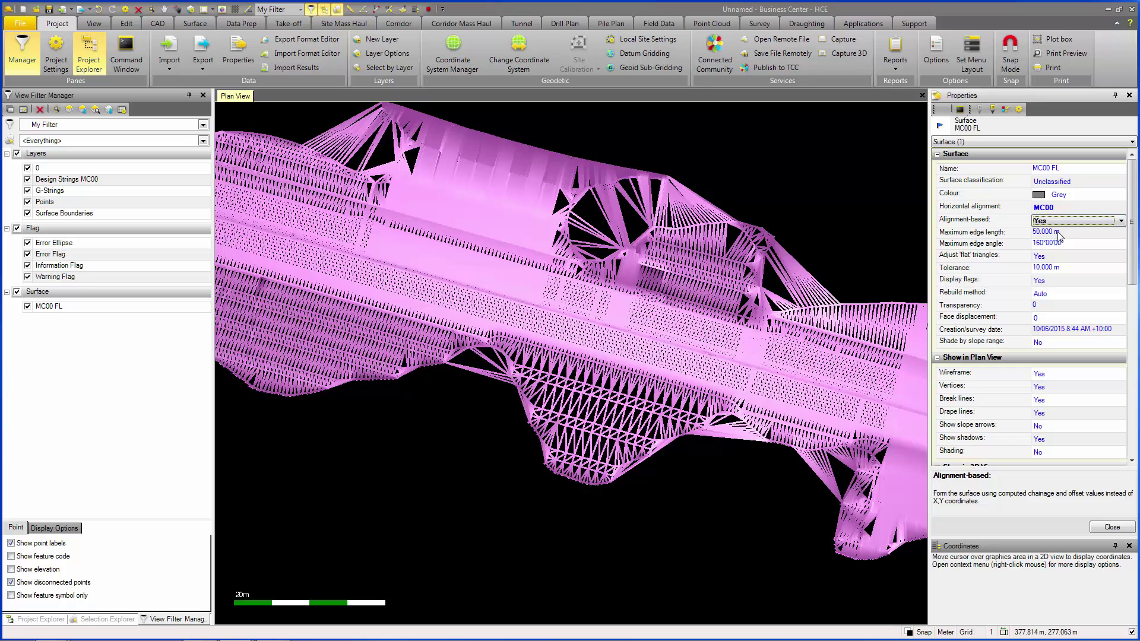
key(Escape)
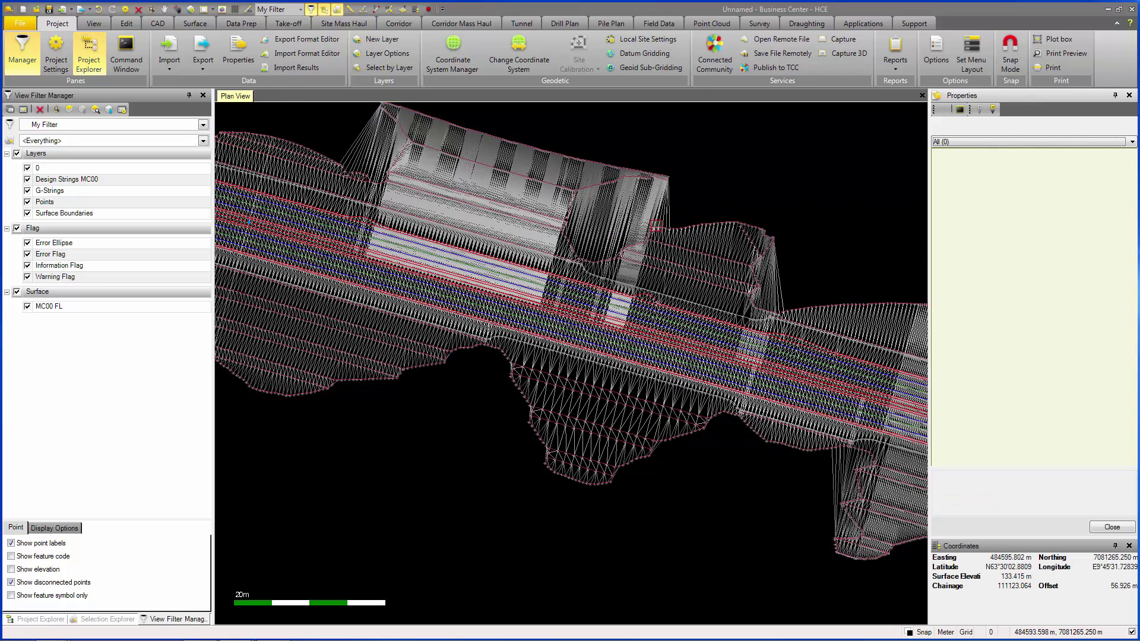
Examine the rebuilt triangulation around the northern cutting and along the outer edges for unwanted long triangles, and close the surface properties
scroll(612, 265, up, 3)
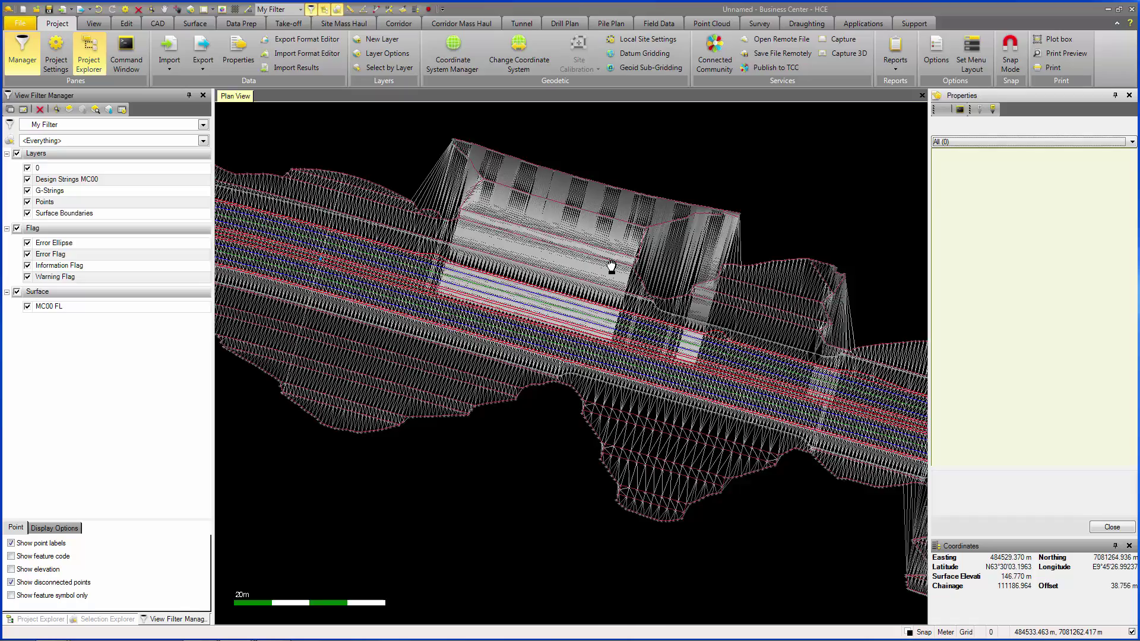
middle_drag(418, 177, 571, 214)
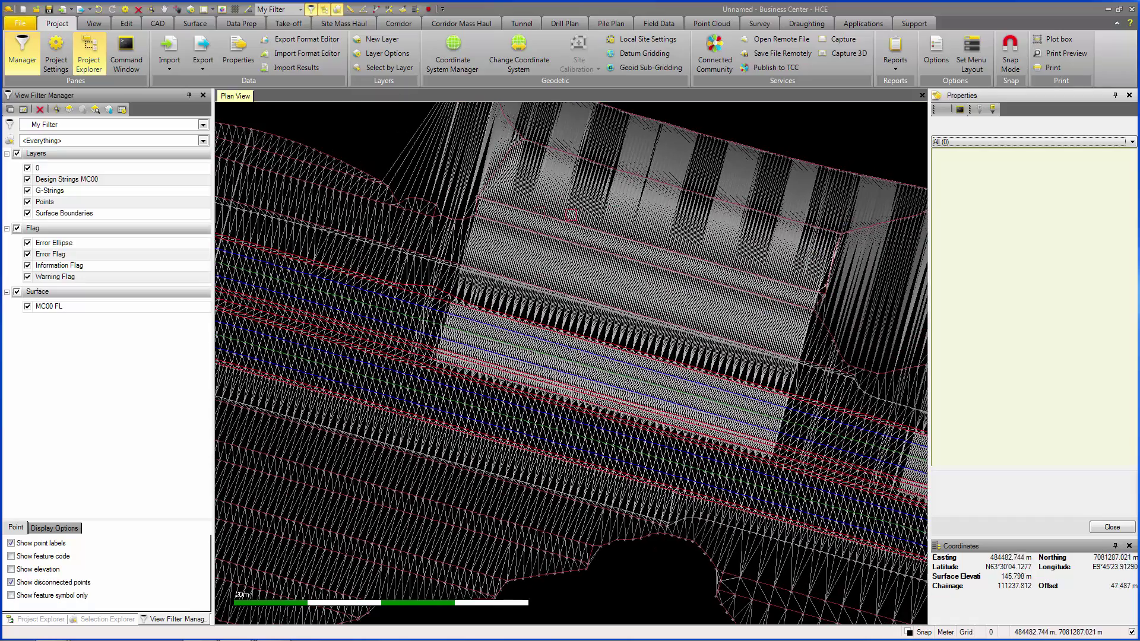
middle_drag(720, 199, 565, 204)
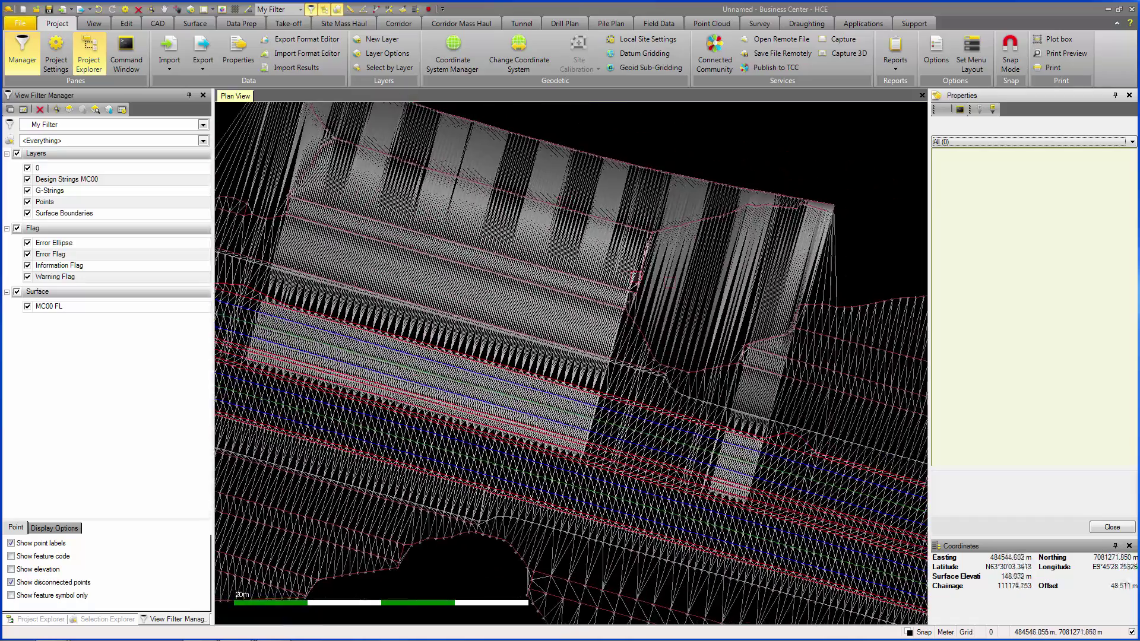
middle_drag(593, 402, 482, 273)
middle_drag(635, 275, 490, 346)
scroll(520, 312, down, 1)
scroll(520, 312, down, 1)
scroll(572, 310, down, 1)
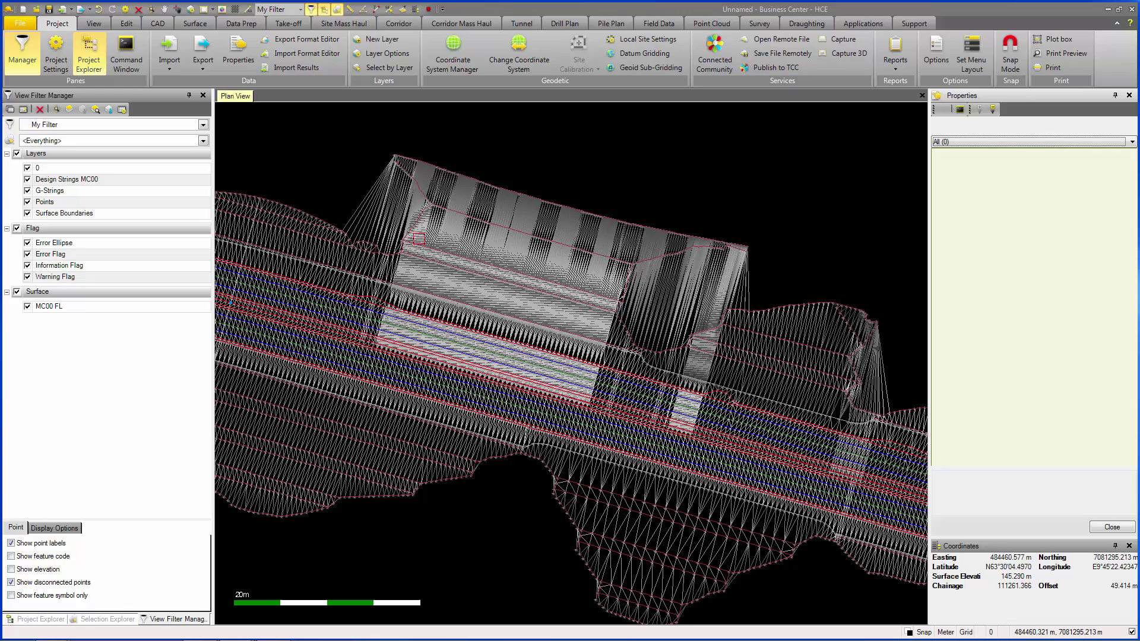
middle_drag(745, 356, 596, 303)
middle_drag(467, 310, 520, 317)
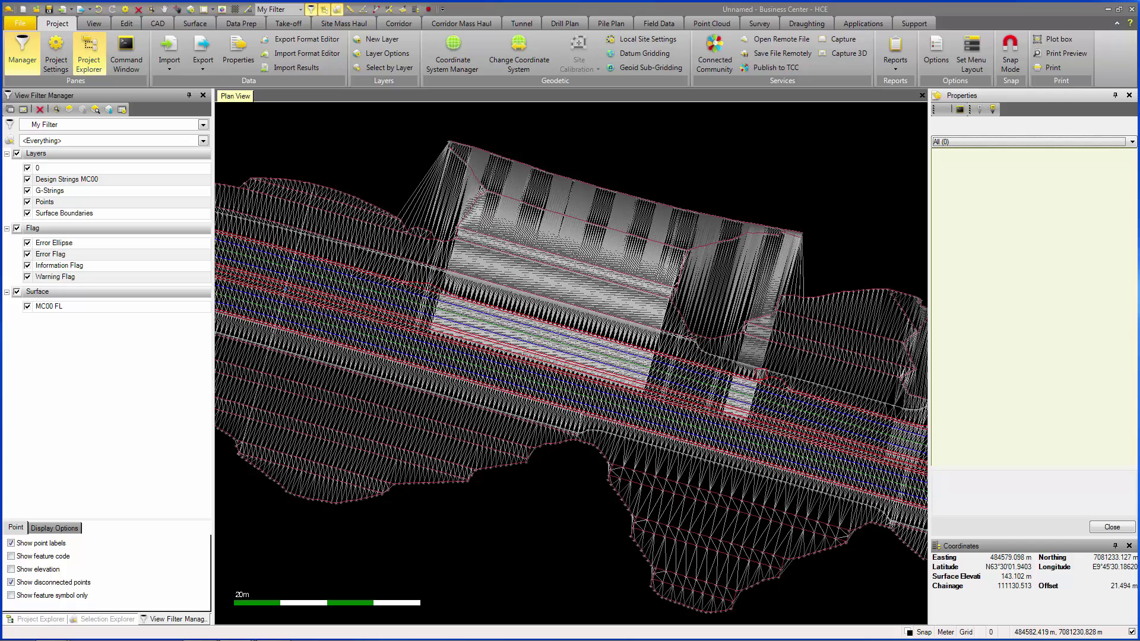
click(1103, 528)
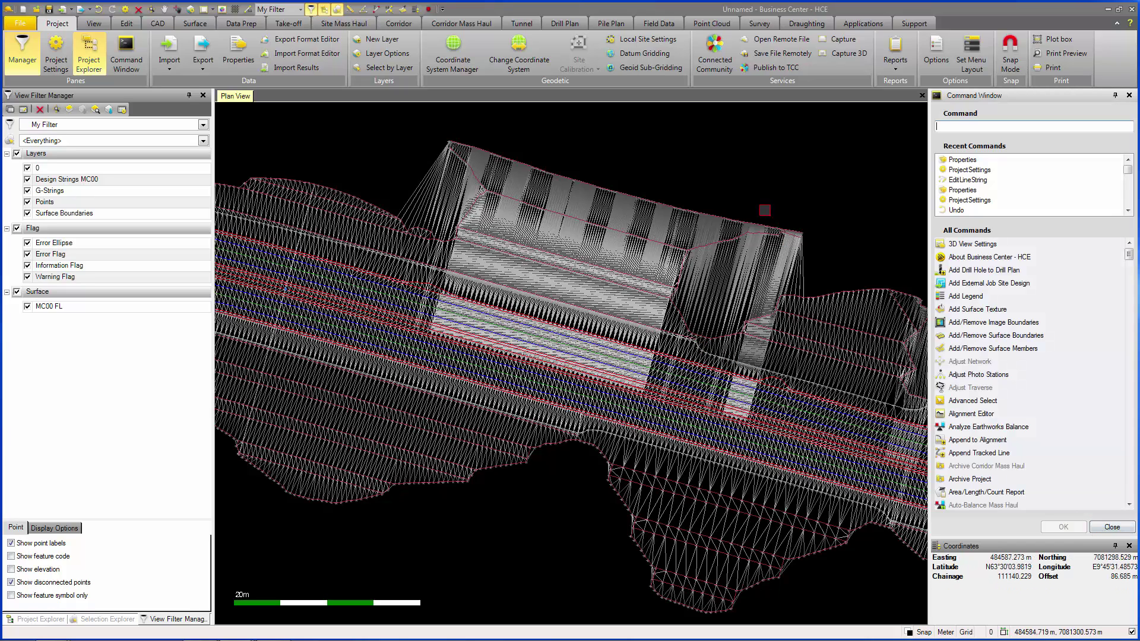
Trim the long edge triangles off the MC00 FL surface's north-eastern notch with two Trim Surface Edge lines drawn from outside to inside
middle_drag(763, 193, 658, 189)
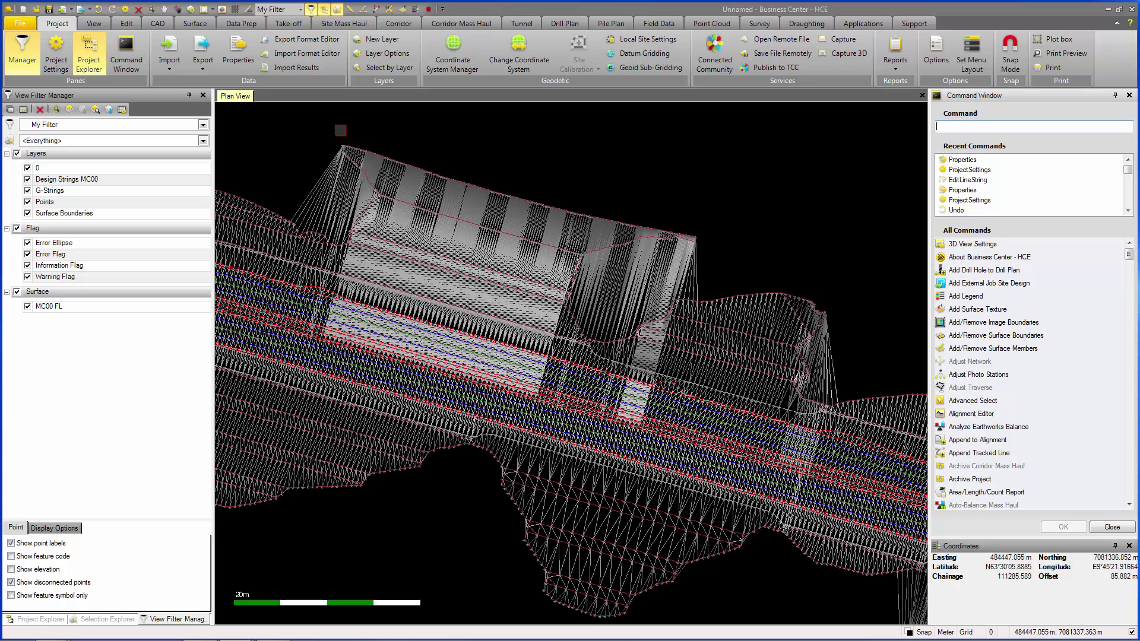
click(205, 28)
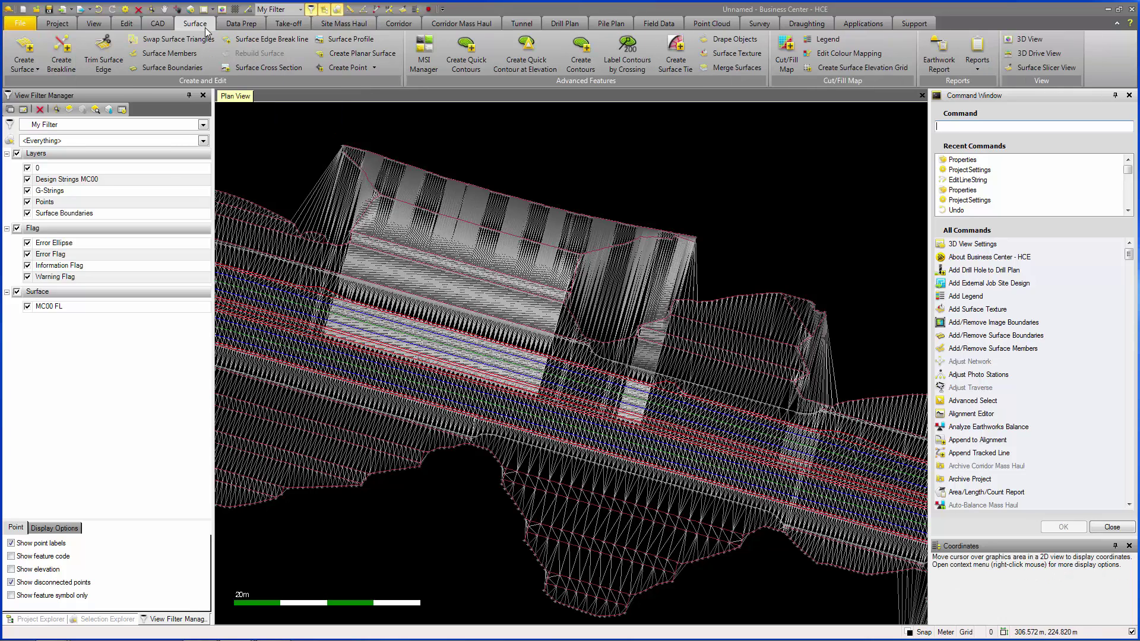
click(103, 53)
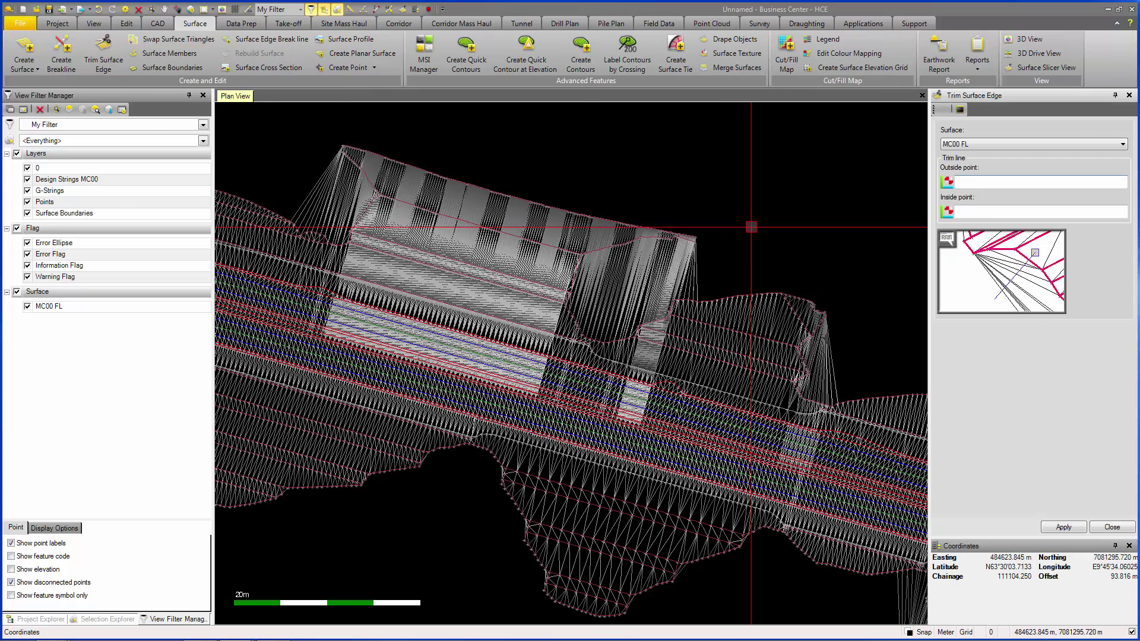
scroll(716, 316, up, 2)
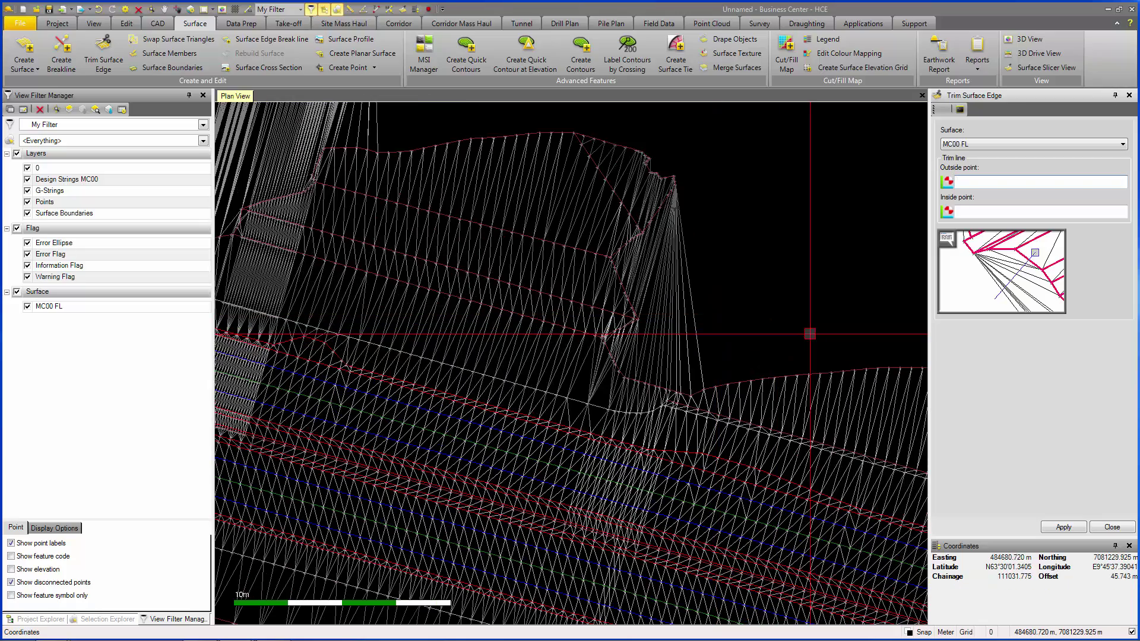
click(810, 335)
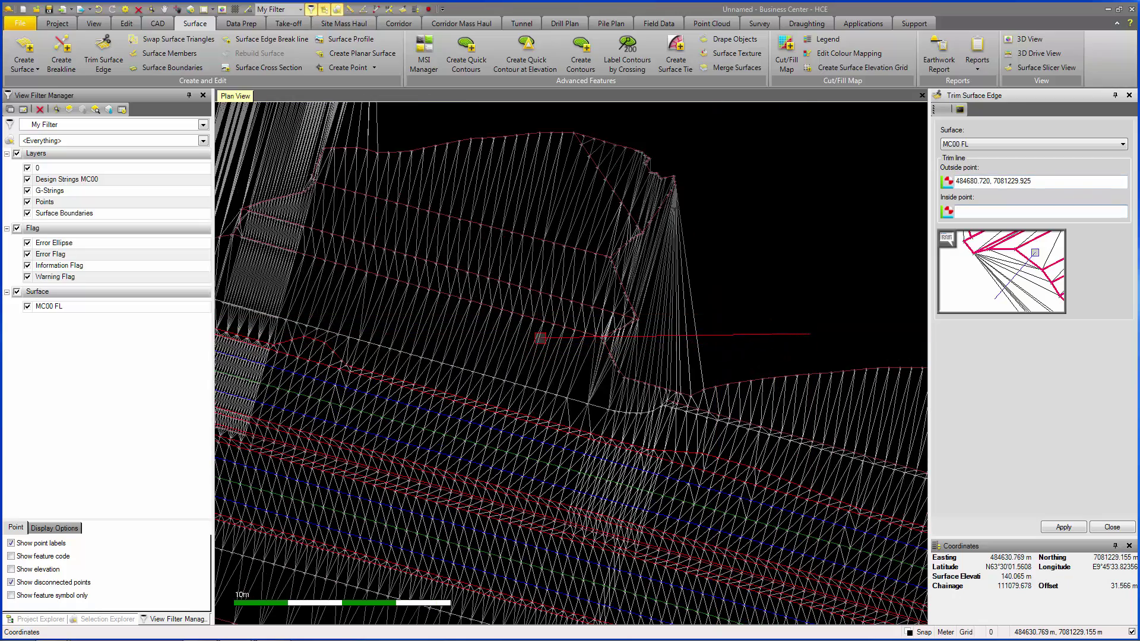
click(541, 342)
click(743, 306)
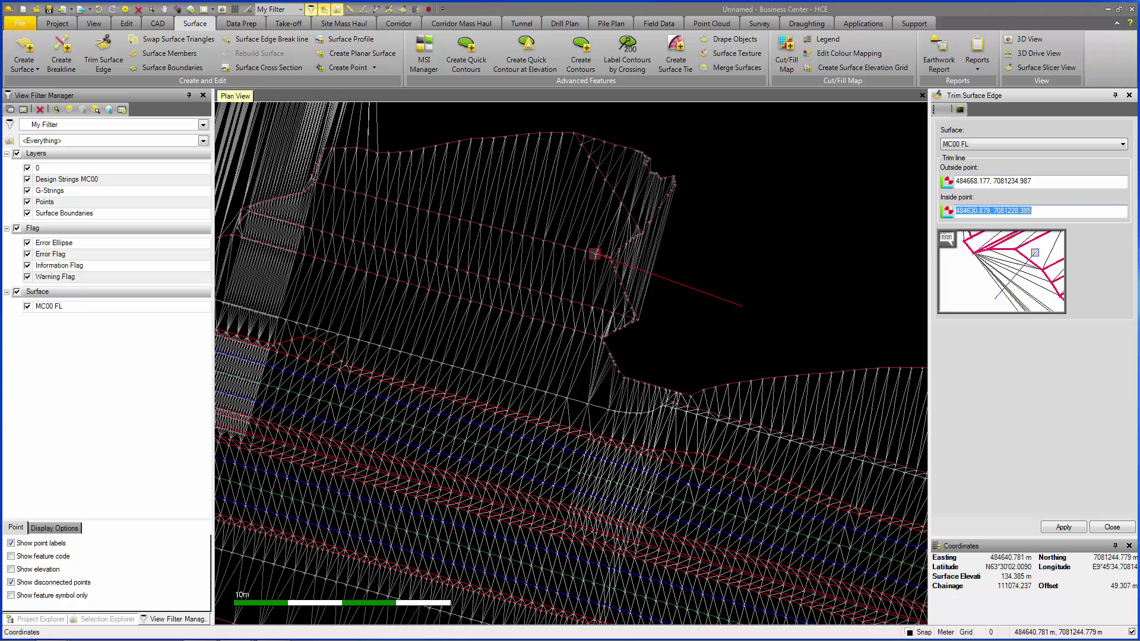
click(593, 248)
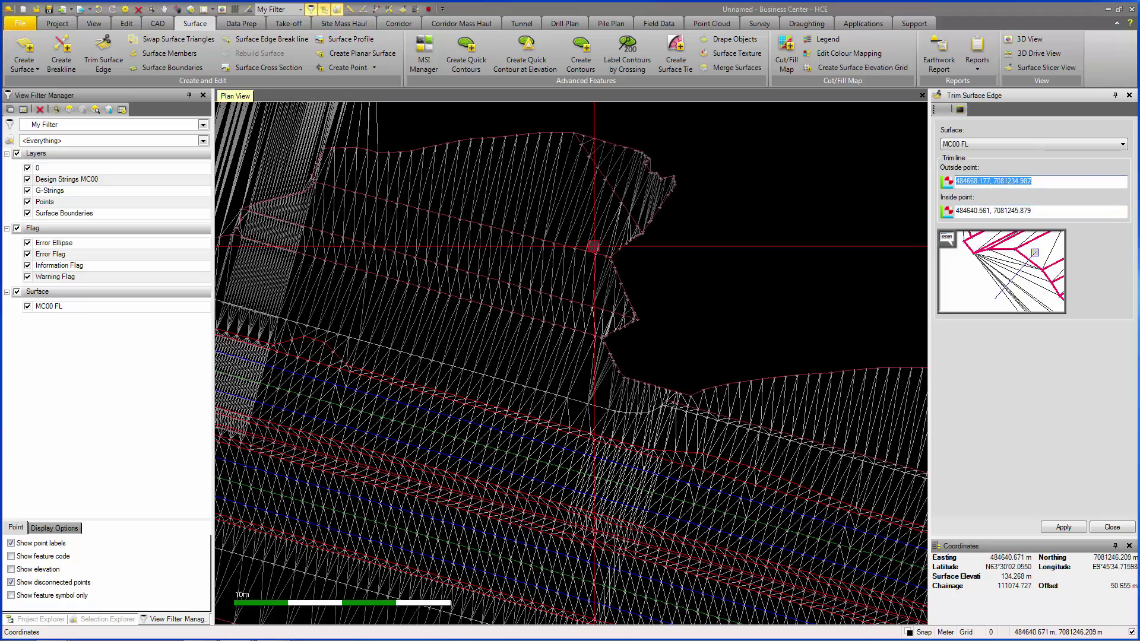
Trim the MC00 FL surface edge at the tip of the north-eastern lobe and across the gap between that lobe and the northern cutting
click(668, 170)
click(626, 158)
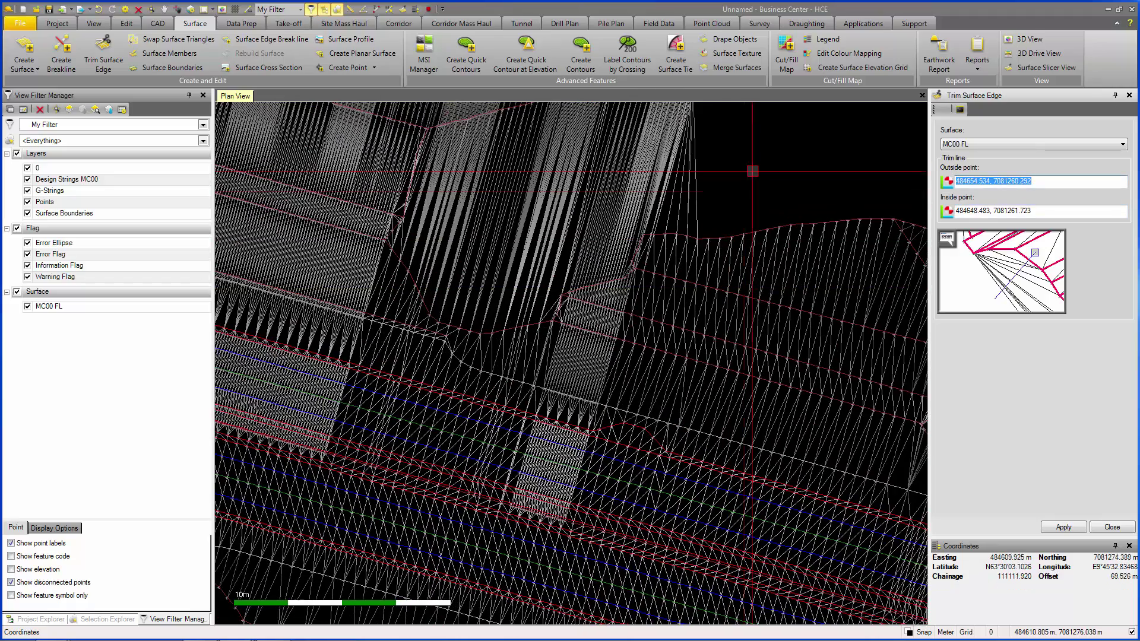
click(363, 249)
middle_drag(422, 212, 558, 269)
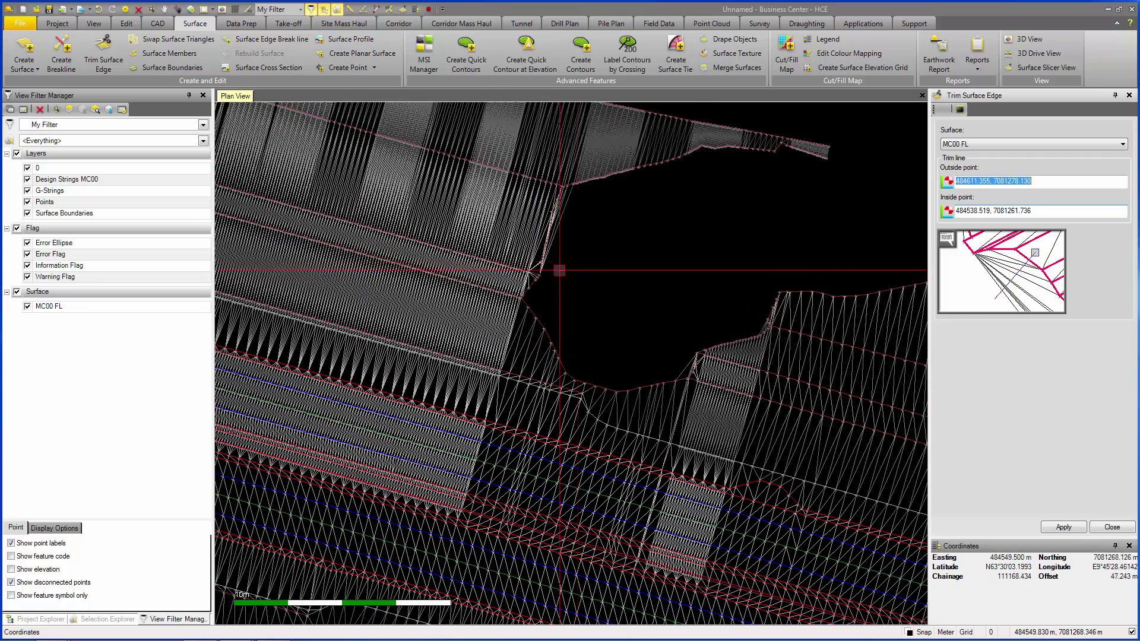
Trim the remaining sliver triangles along both sides of the gap between the northern cutting and the north-eastern lobe
click(596, 250)
click(509, 245)
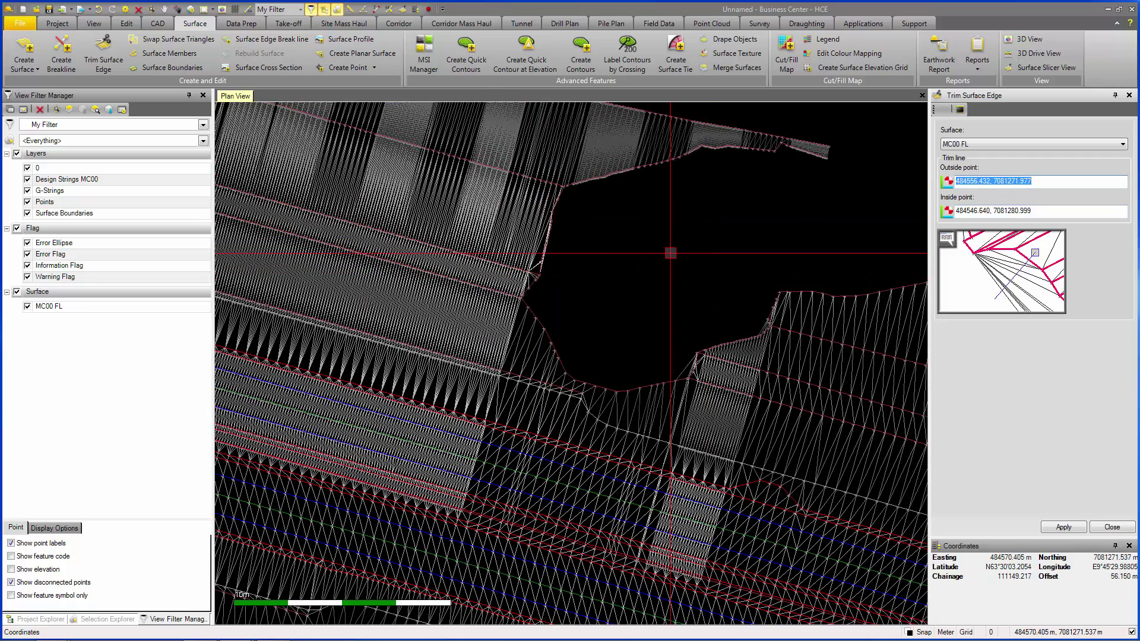
click(510, 245)
click(674, 341)
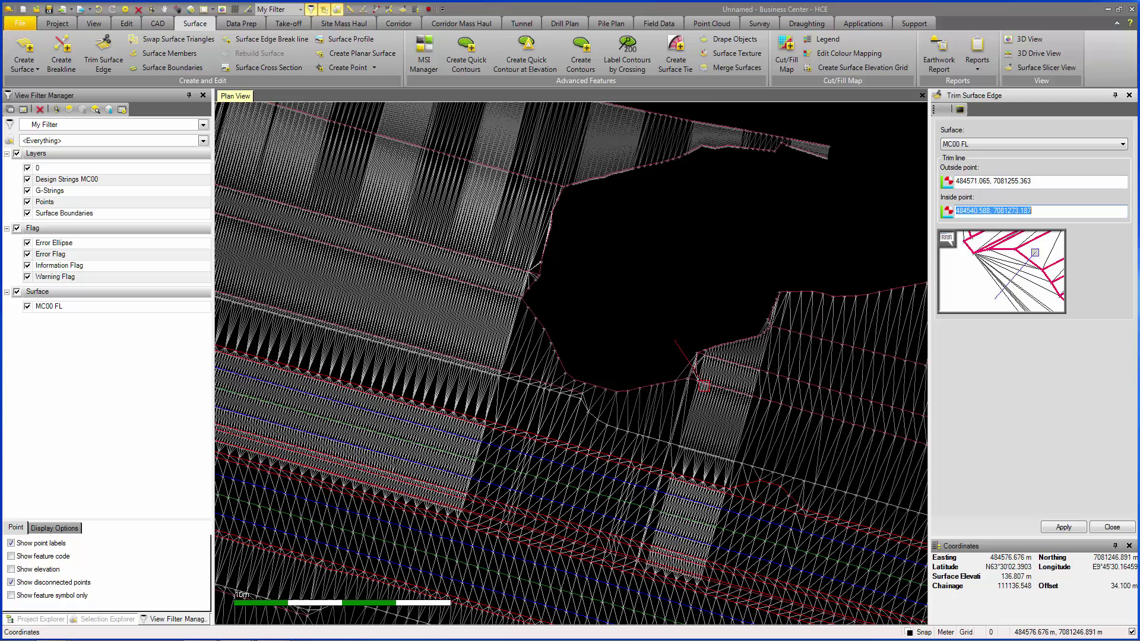
click(706, 383)
click(710, 290)
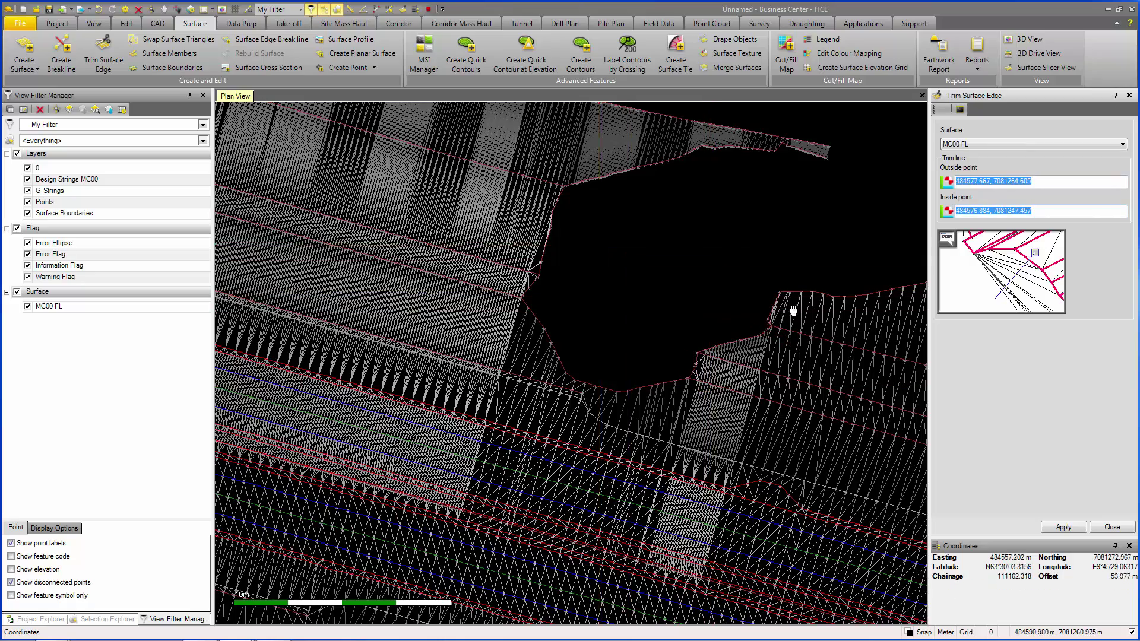
Trim the long triangles off the western end of the northern cutting with one line from outside to inside
middle_drag(792, 311, 881, 342)
scroll(882, 342, down, 3)
scroll(429, 197, up, 2)
click(447, 181)
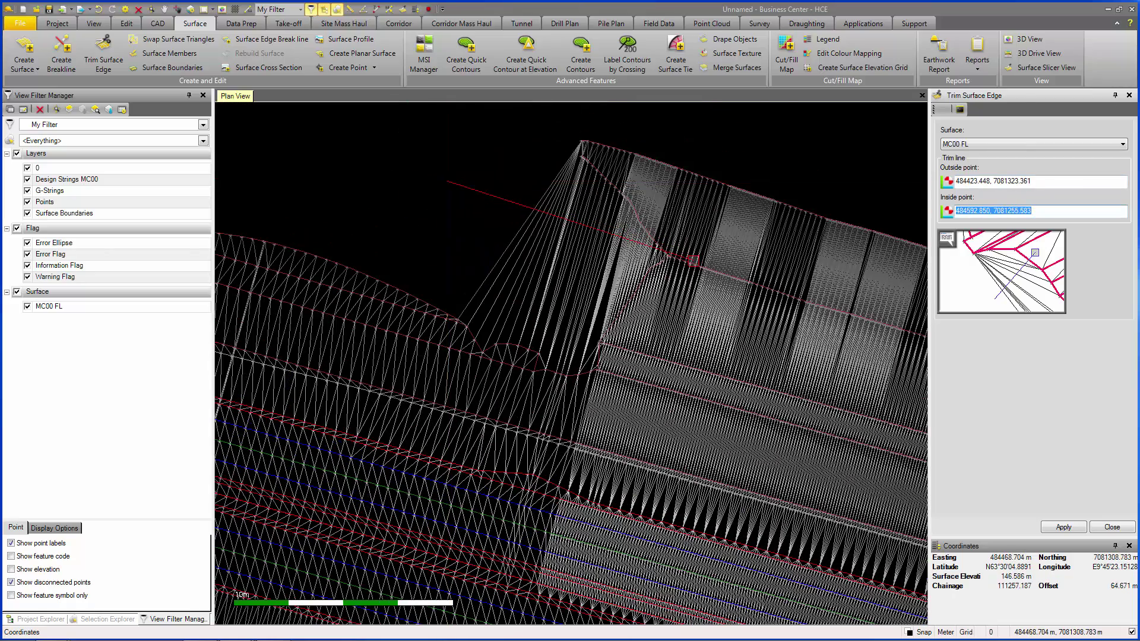
click(683, 263)
scroll(560, 163, up, 3)
scroll(580, 374, down, 1)
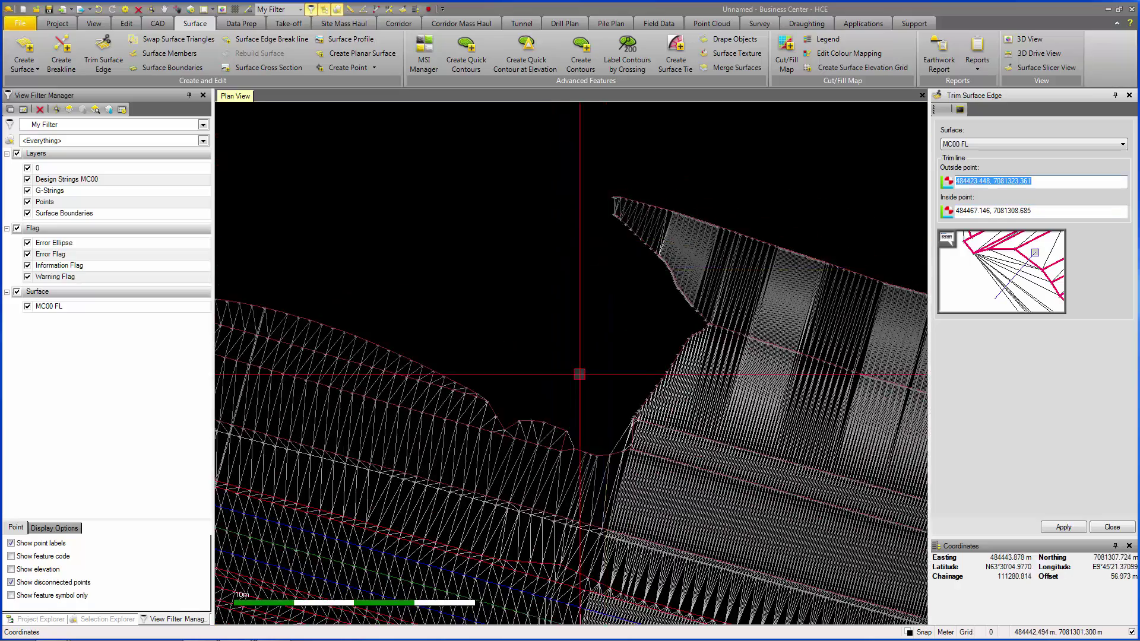
Trim the leftover edge triangles on both sides of the small notch just west of the northern cutting
scroll(639, 328, up, 2)
click(725, 321)
click(809, 359)
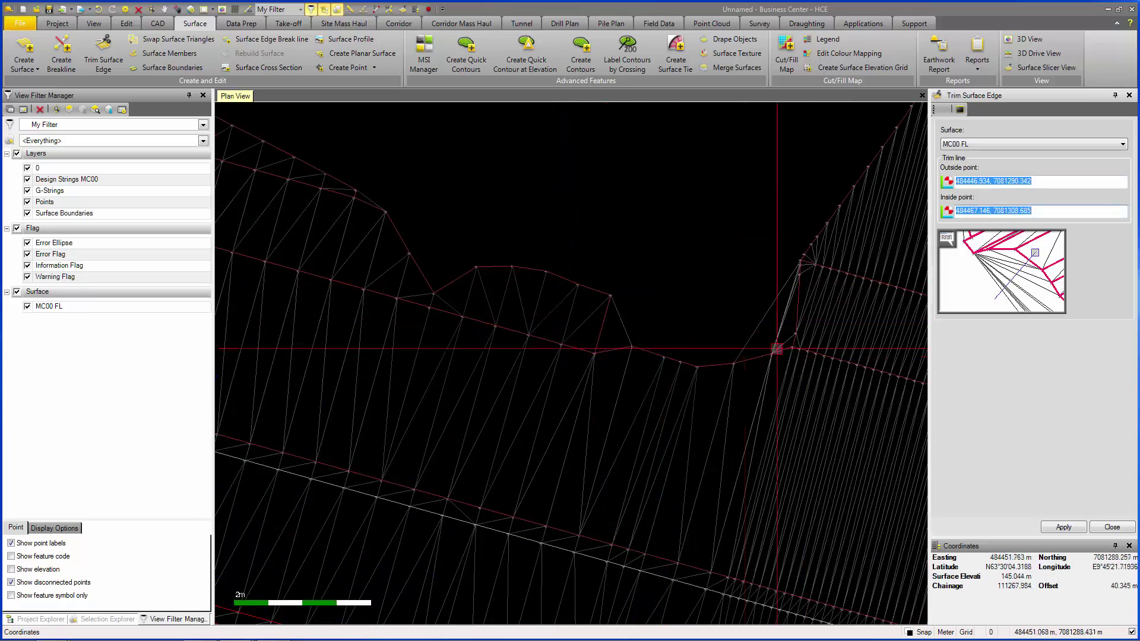
click(677, 310)
click(585, 323)
scroll(679, 339, down, 6)
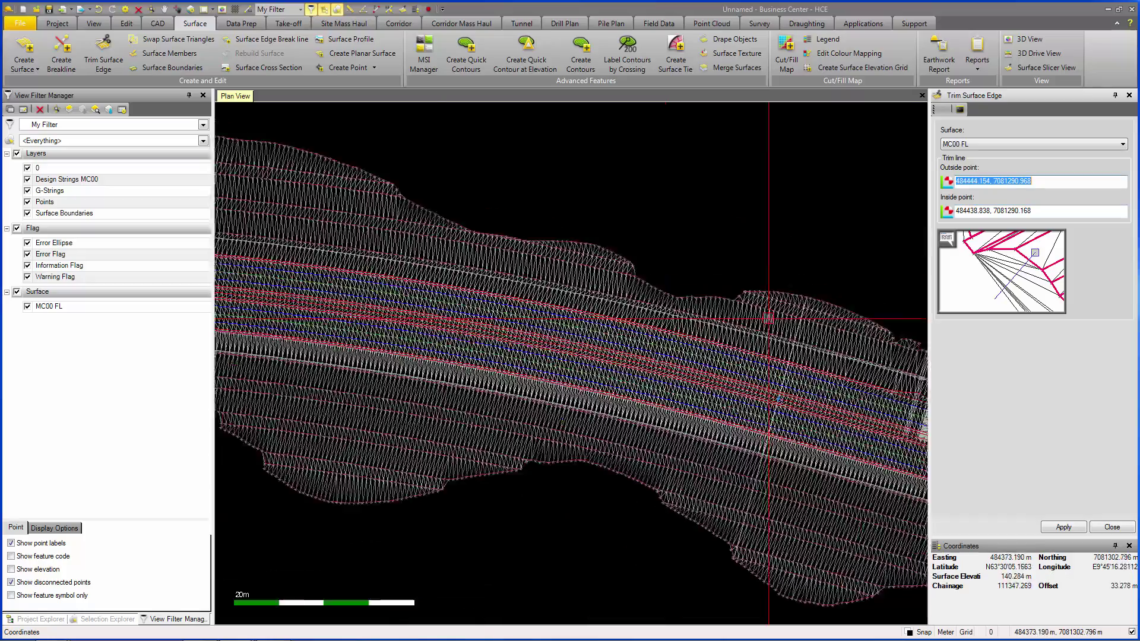
Trim the long triangles spanning the inner corner where the southern slope's western end meets the road edge
scroll(769, 318, down, 3)
middle_drag(778, 416, 473, 340)
scroll(794, 395, up, 3)
scroll(474, 340, down, 3)
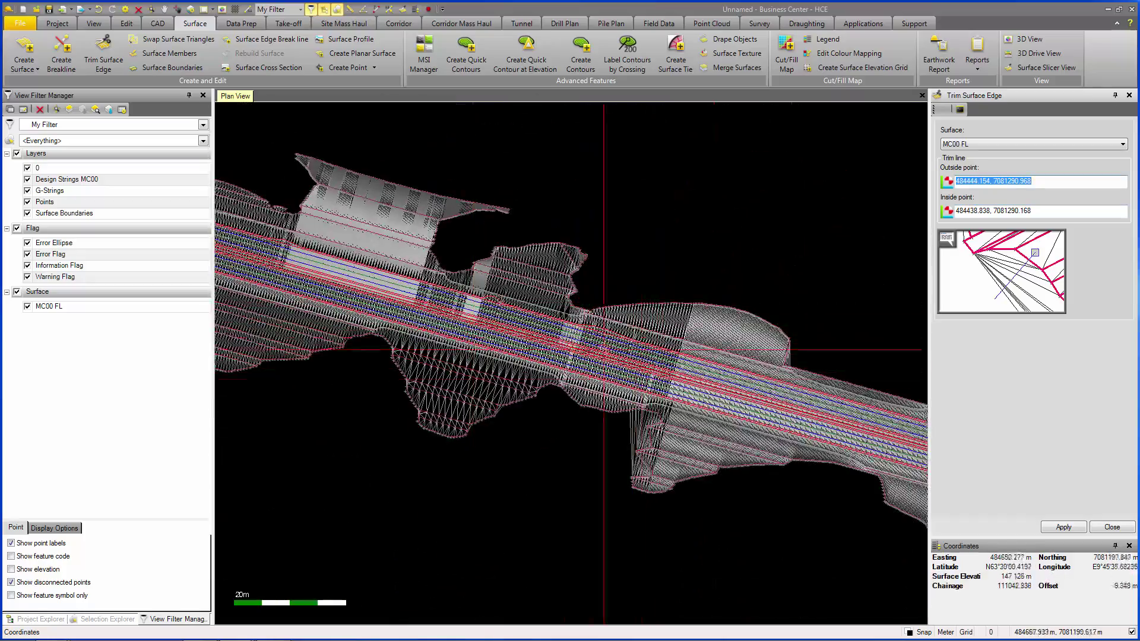
scroll(594, 355, up, 1)
scroll(582, 355, up, 4)
click(540, 449)
scroll(583, 424, up, 2)
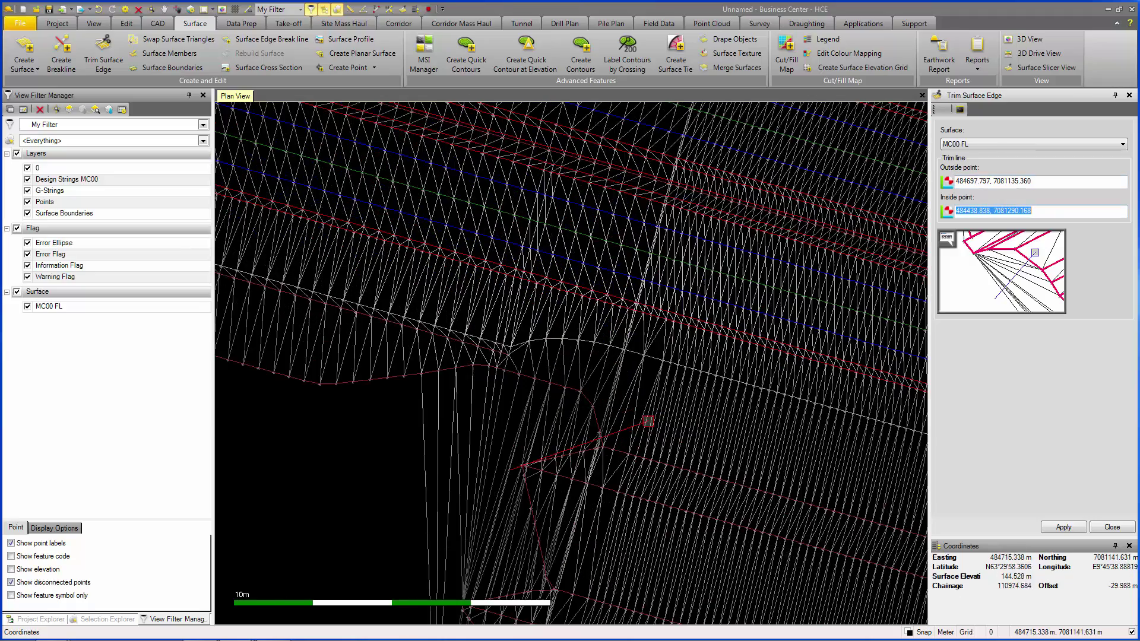
click(503, 428)
click(369, 436)
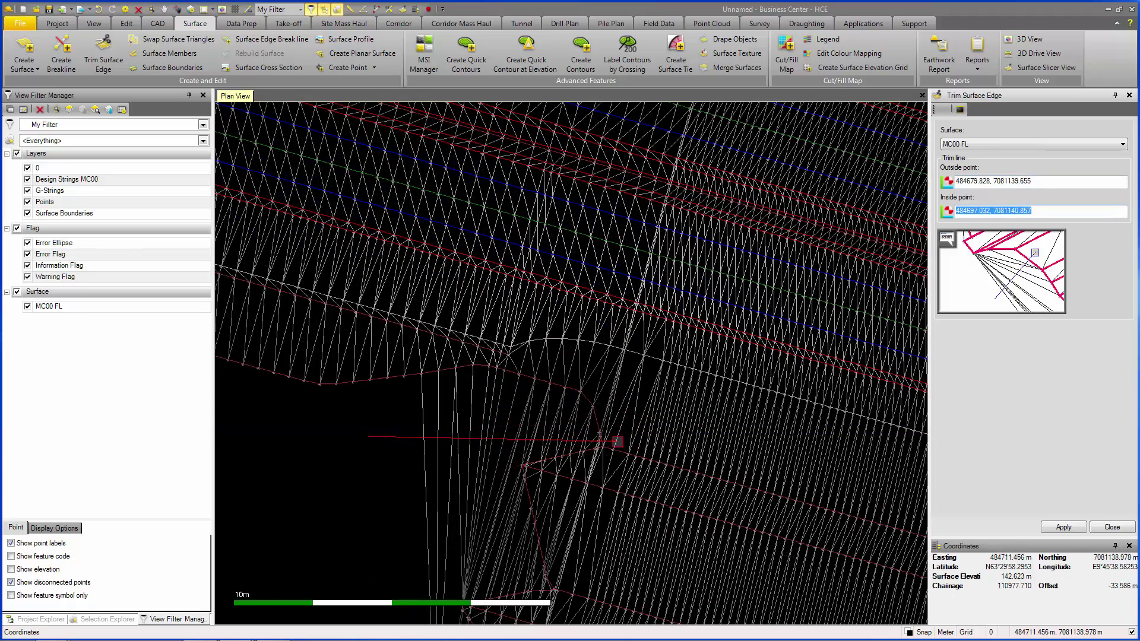
click(618, 444)
Trim the edge triangles farther down the southern slope's stepped western end with two lines from outside to inside
middle_drag(594, 475, 652, 263)
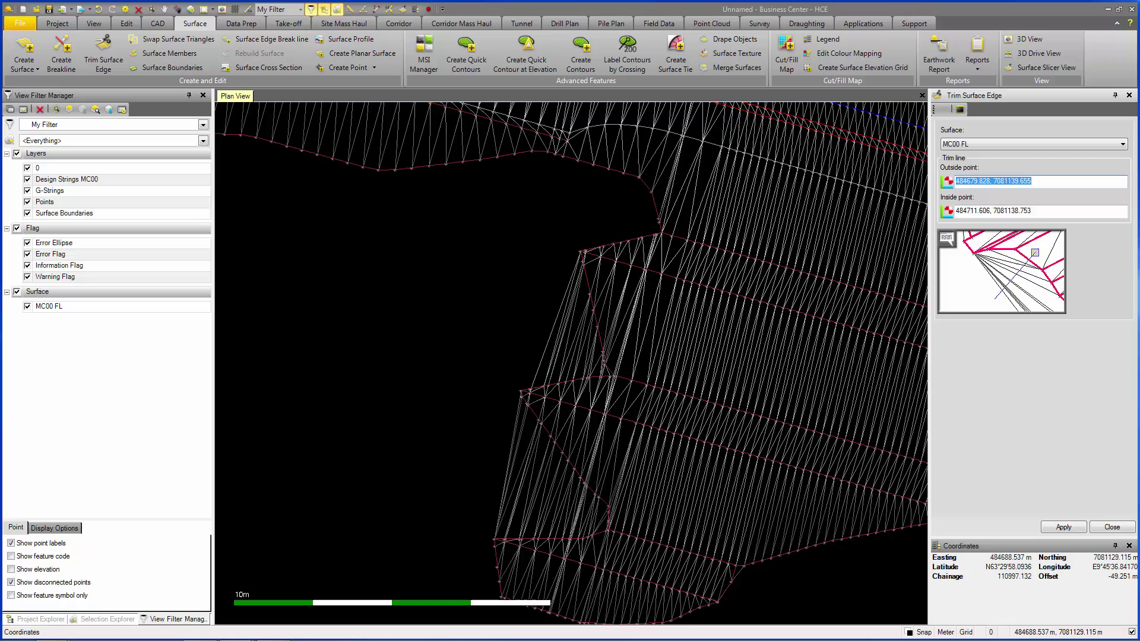
click(496, 306)
click(617, 376)
middle_drag(611, 473, 606, 271)
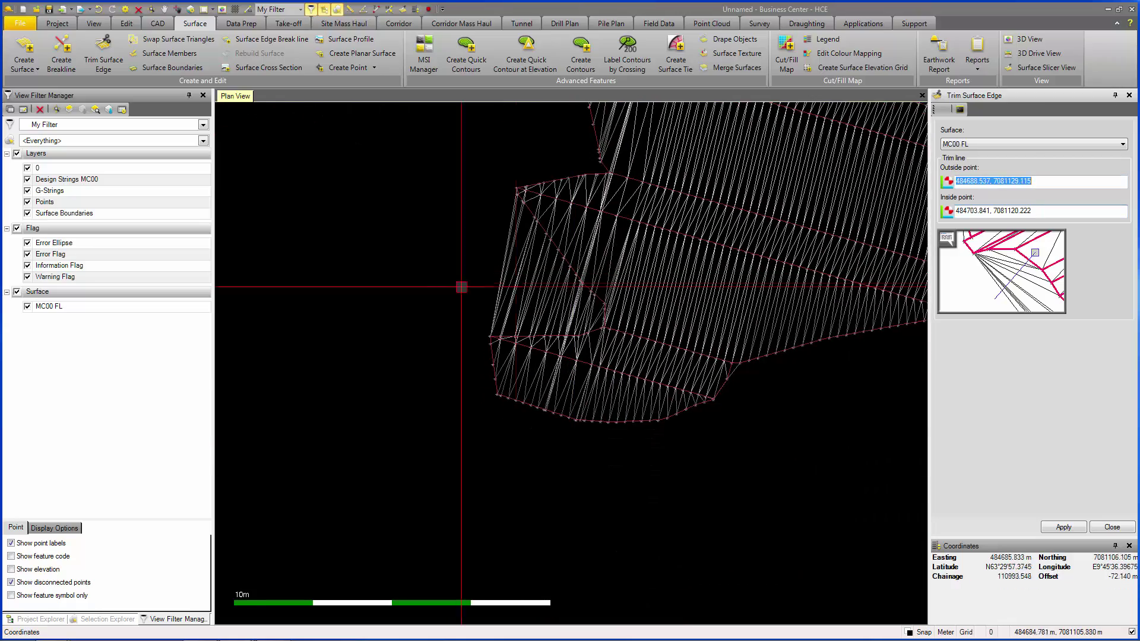
click(483, 301)
click(636, 329)
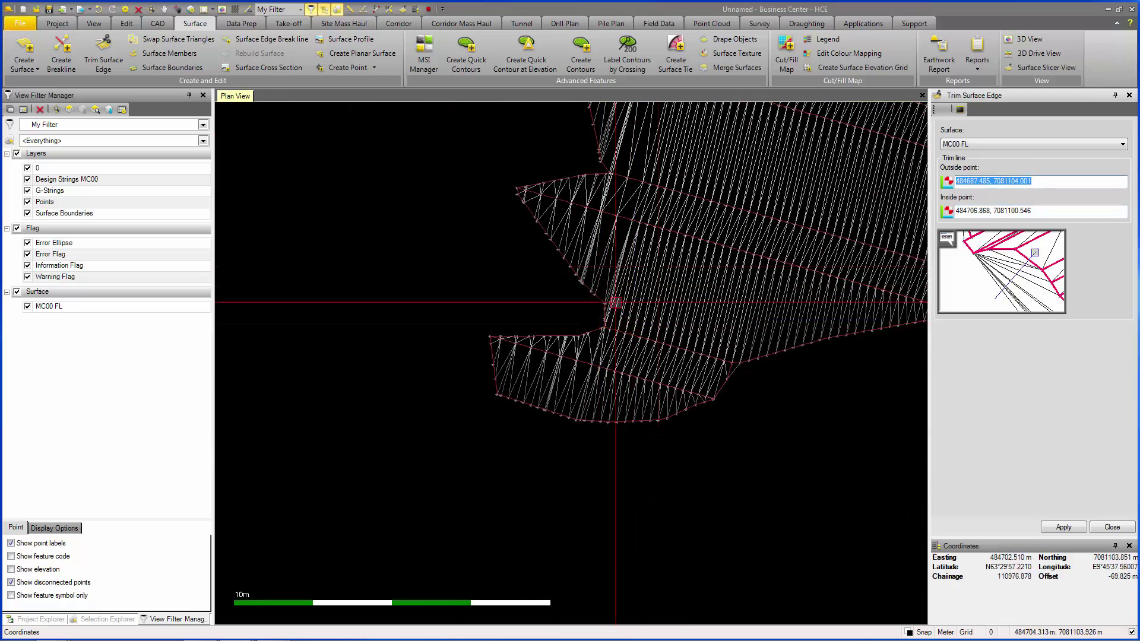
Trim the edge triangles around the notch east of the middle southern lobe, working inward from the empty area
scroll(594, 306, down, 3)
middle_drag(531, 252, 715, 350)
scroll(652, 329, down, 2)
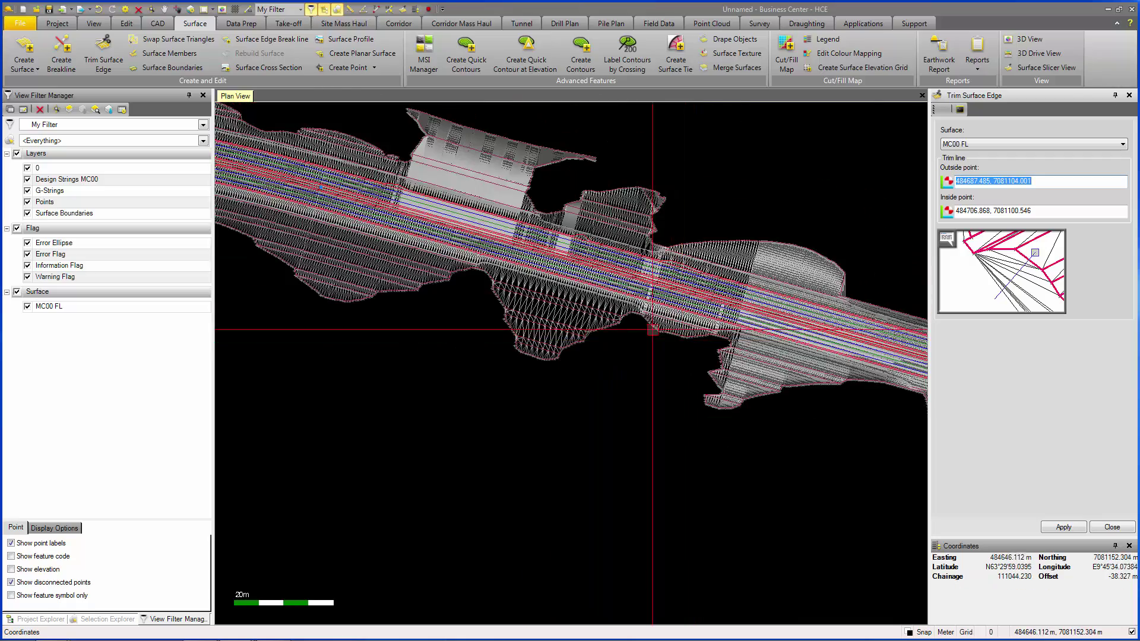
scroll(621, 332, up, 5)
click(560, 363)
click(486, 326)
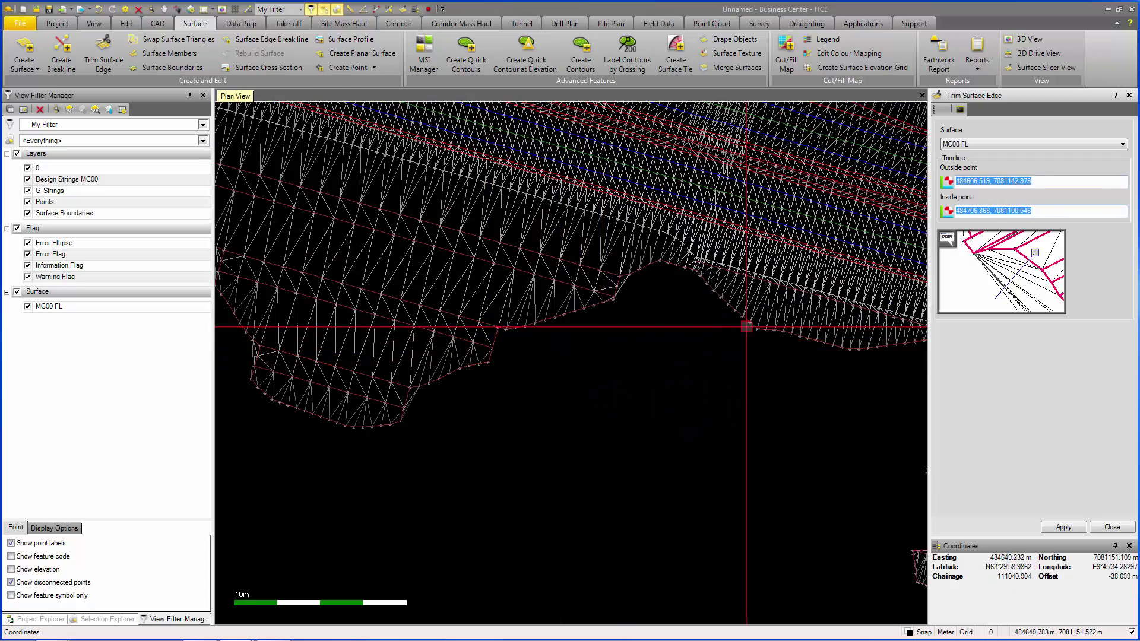
click(670, 318)
click(587, 259)
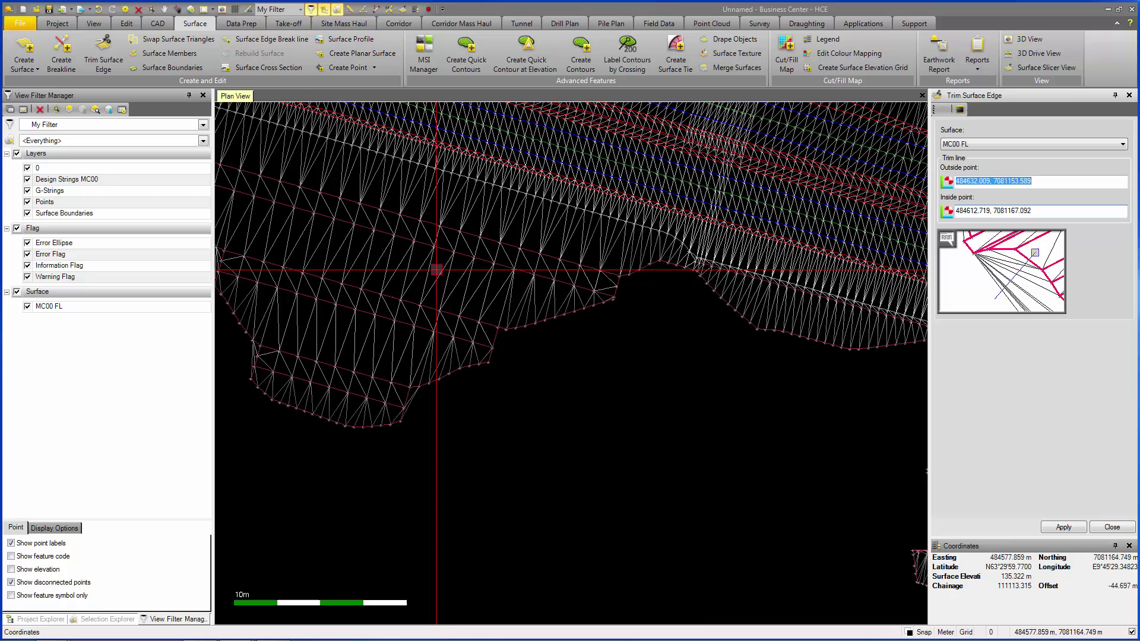
Trim the long edge triangles along the western flank of the middle southern lobe
middle_drag(336, 265, 703, 315)
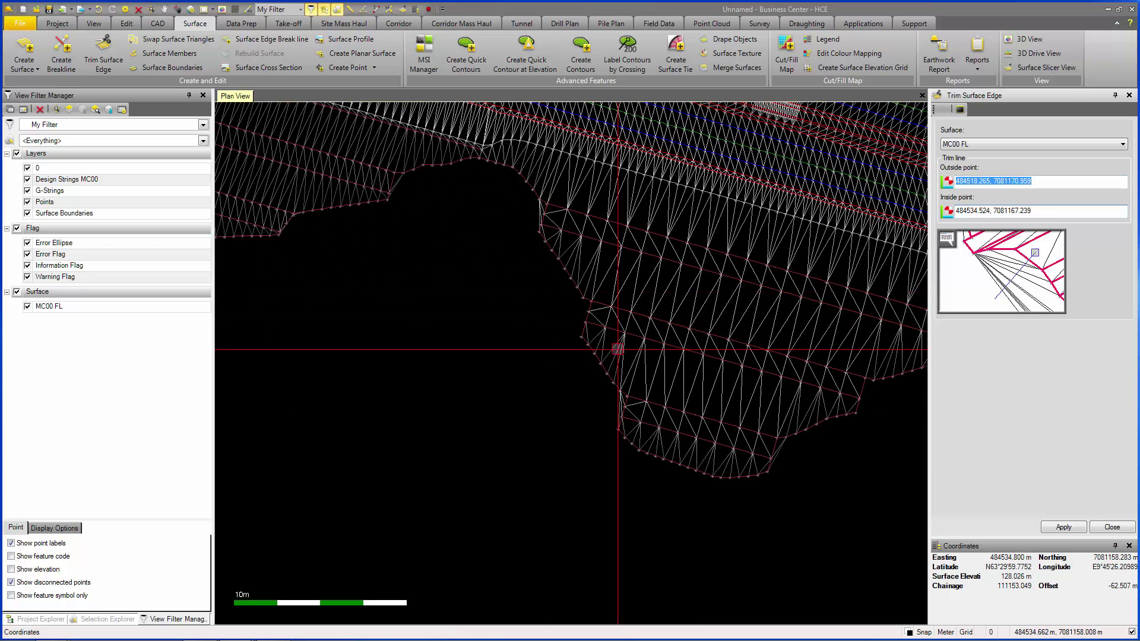
click(575, 389)
click(655, 411)
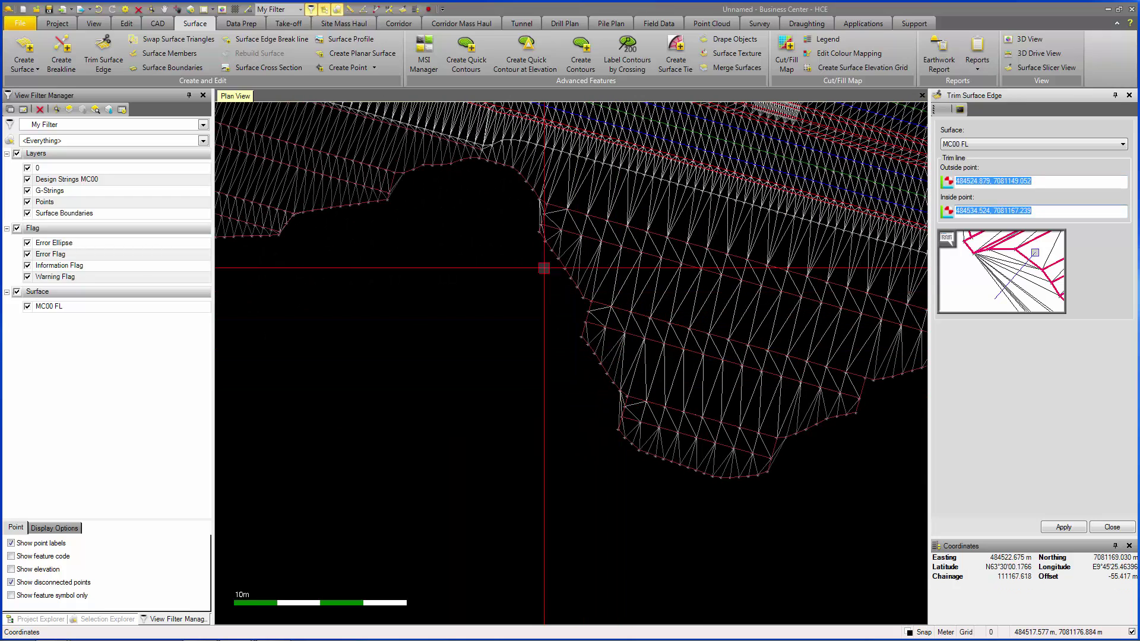
Trim the edge triangles around the notch west of the middle southern lobe and at the next step along the edge
click(489, 198)
click(437, 191)
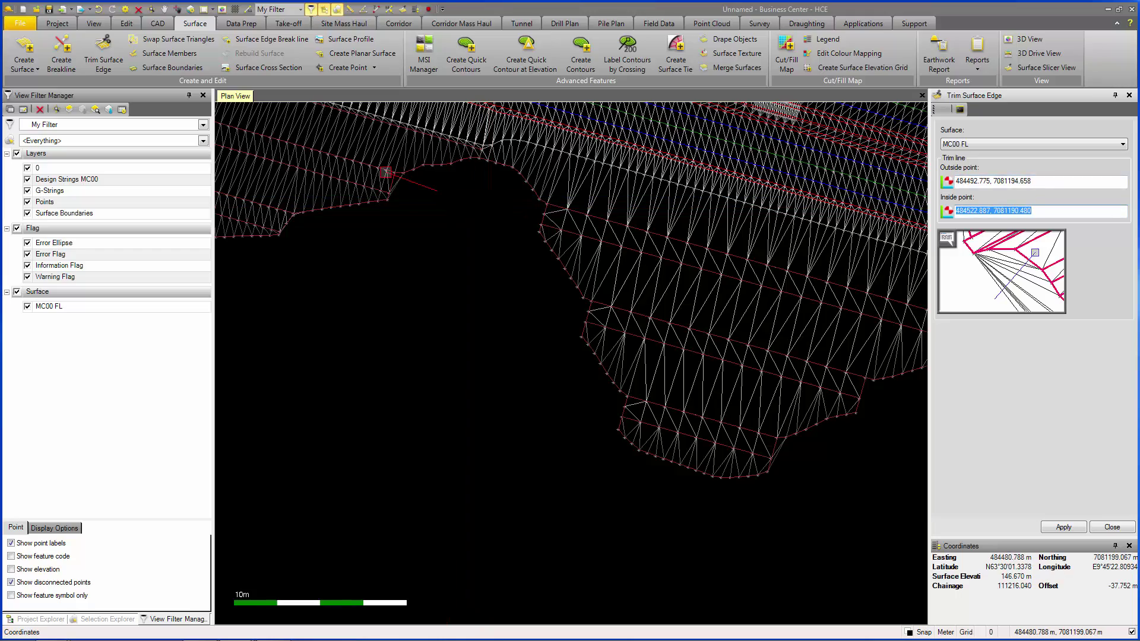
click(386, 170)
click(324, 237)
click(287, 222)
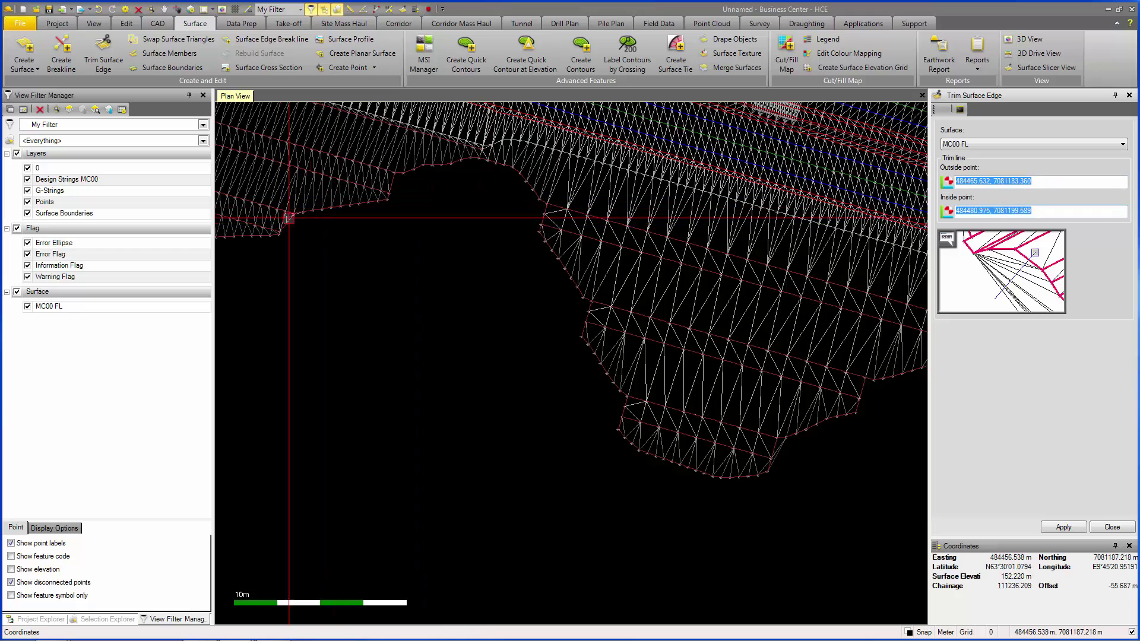
Examine the trimmed outline and the densely triangulated strips around the ESML and EVML line strings near the road's centre
middle_drag(383, 208, 519, 369)
scroll(518, 369, down, 3)
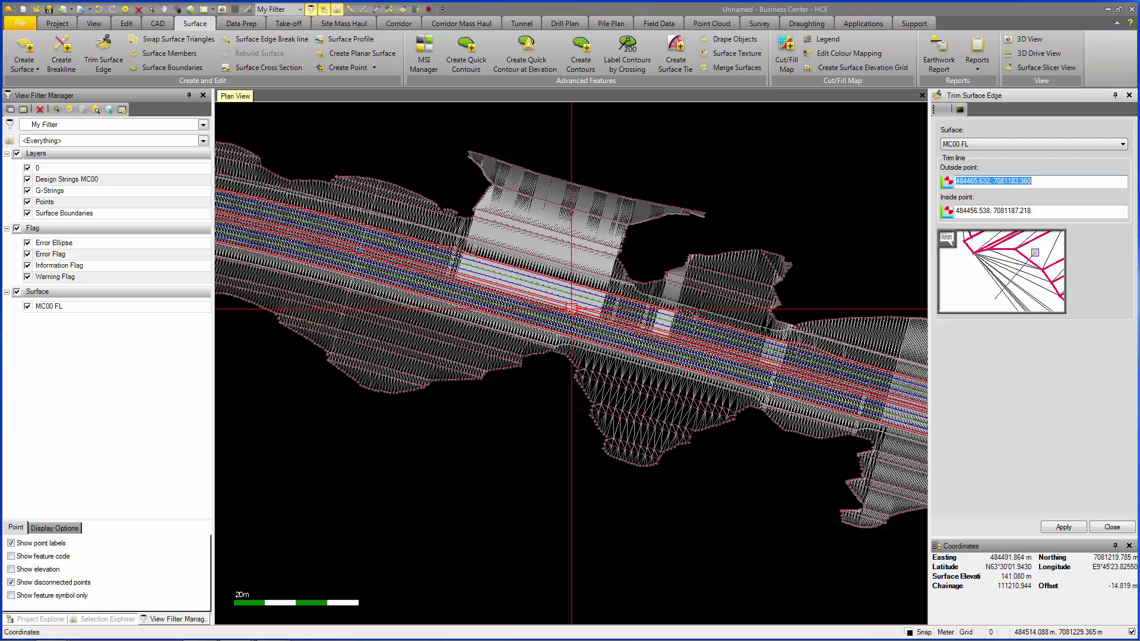
scroll(665, 331, up, 4)
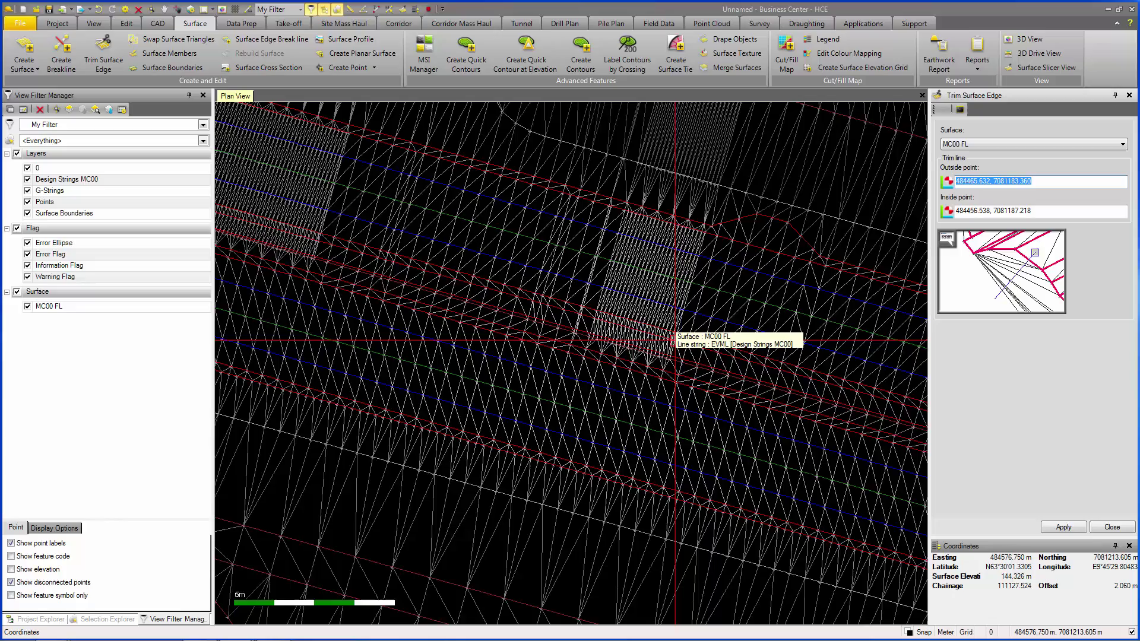
scroll(675, 341, down, 5)
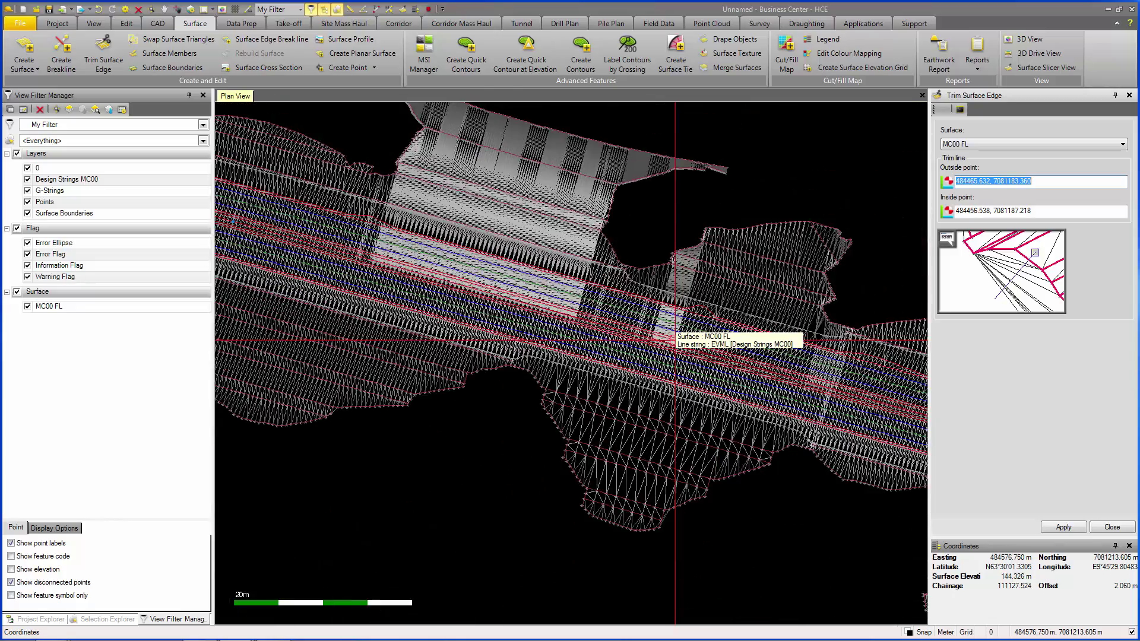
scroll(675, 340, up, 3)
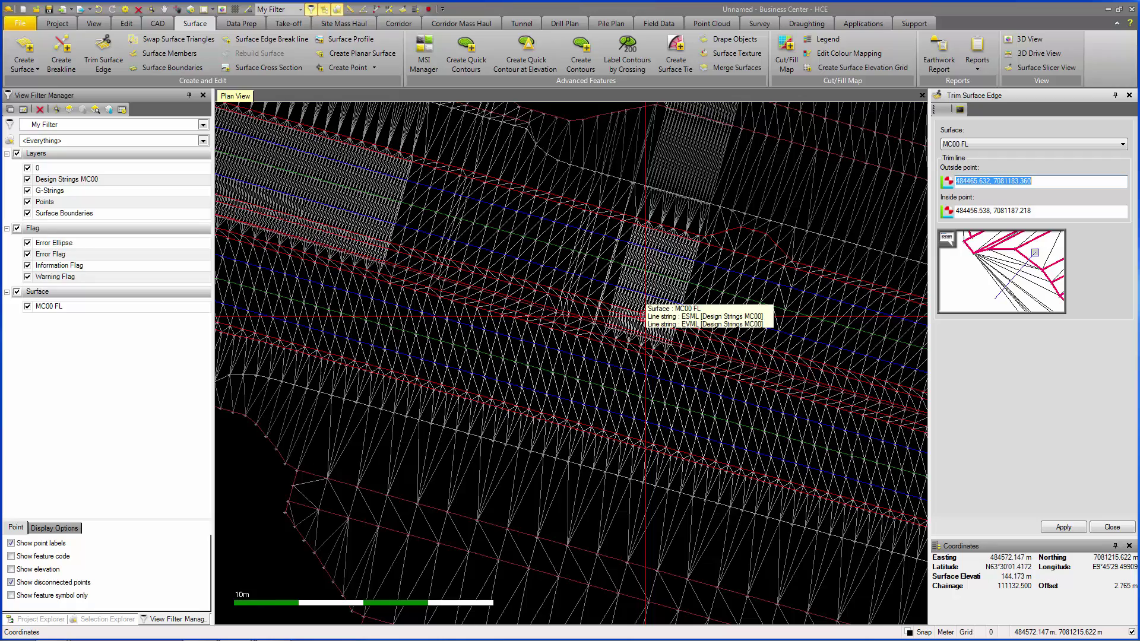
scroll(646, 316, up, 3)
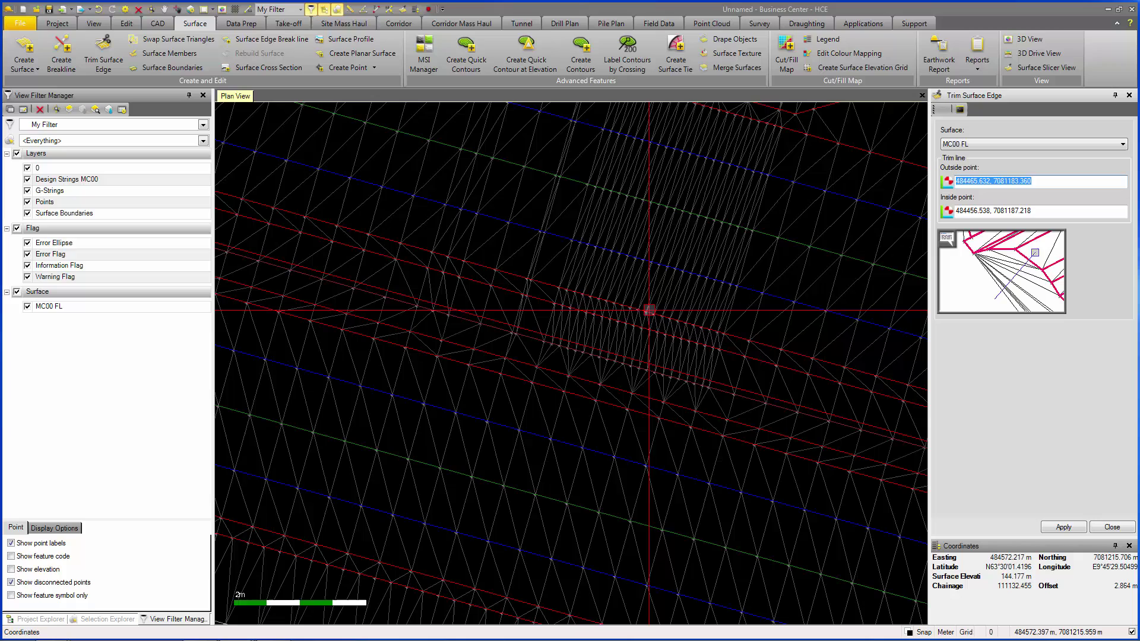
scroll(672, 201, up, 2)
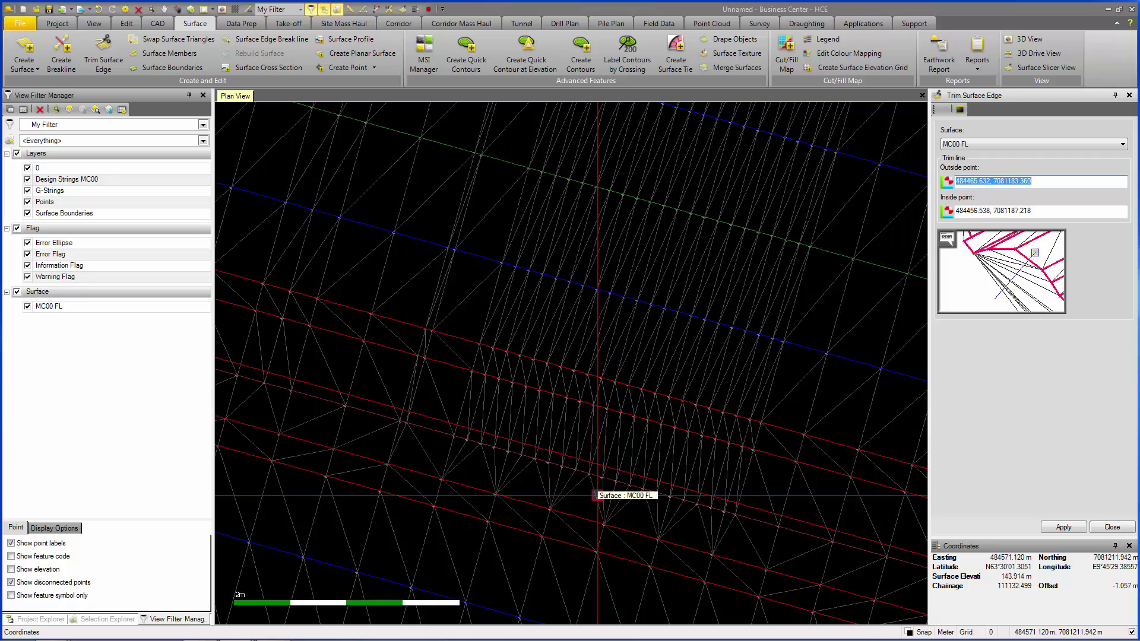
scroll(597, 495, down, 10)
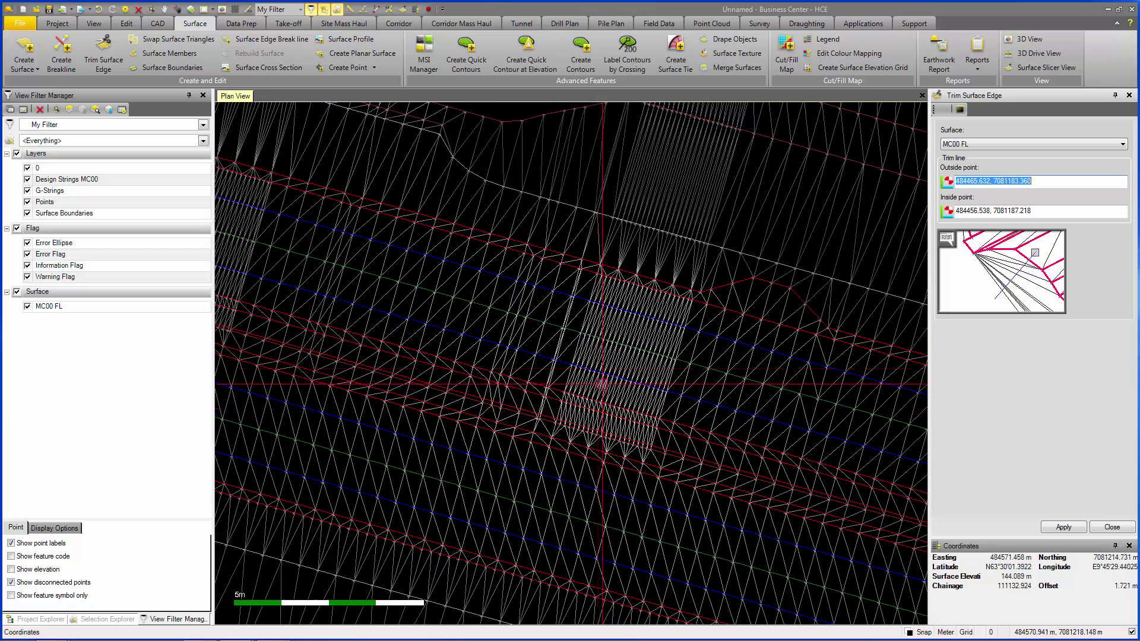
scroll(532, 328, down, 4)
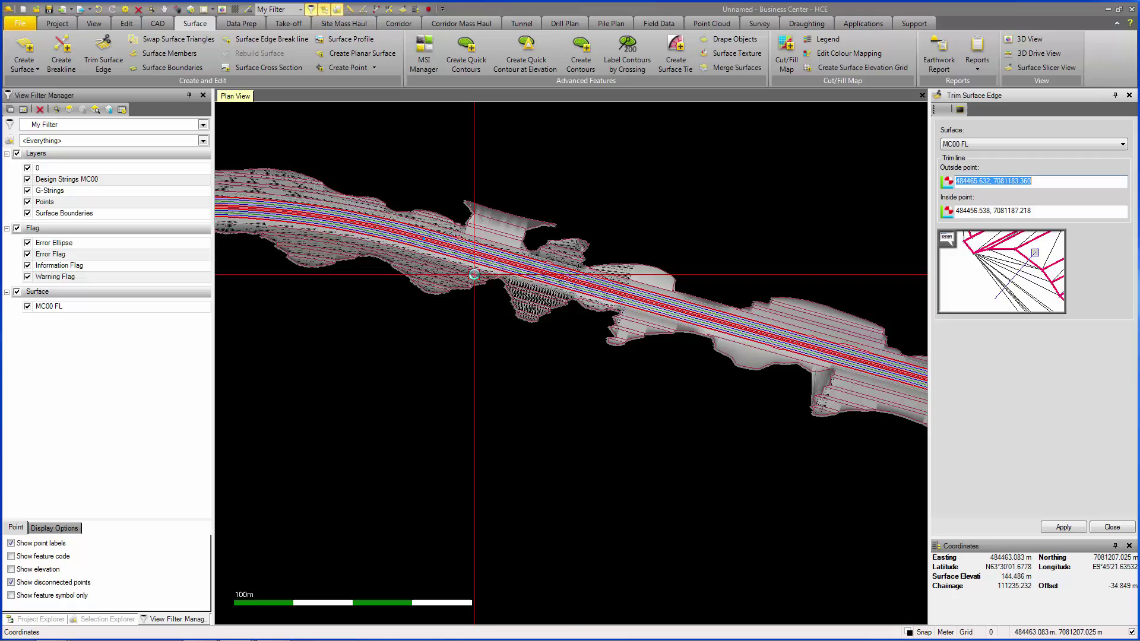
Trim the long triangles off the western end of the next southern slope to the east with three lines from outside to inside
scroll(712, 337, up, 5)
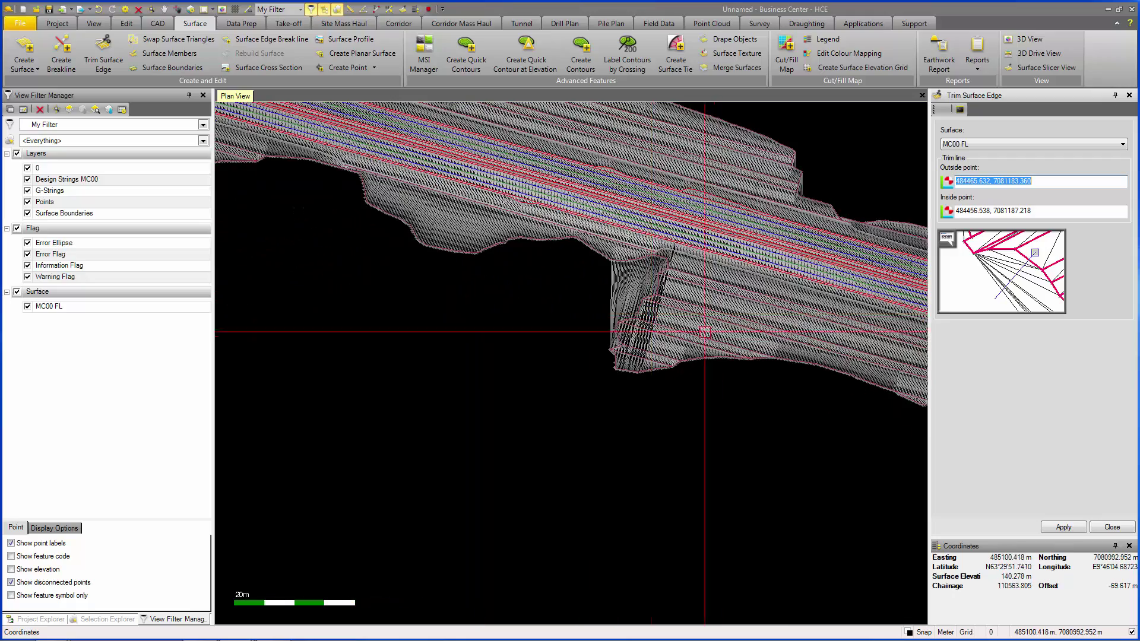
click(515, 294)
scroll(666, 251, up, 3)
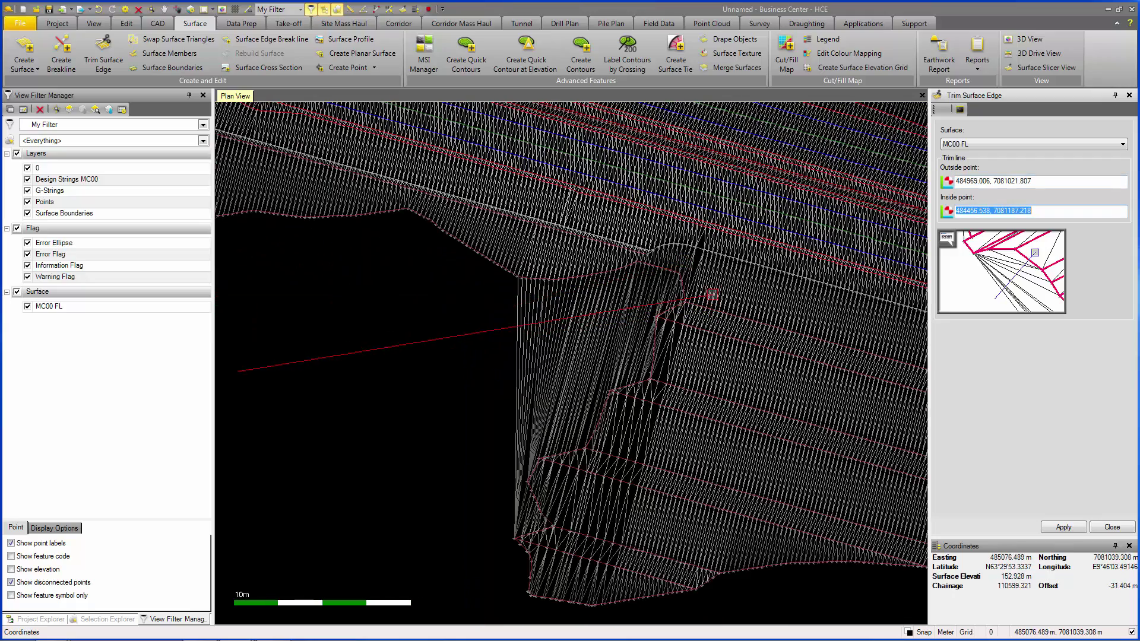
click(713, 295)
click(564, 338)
click(680, 382)
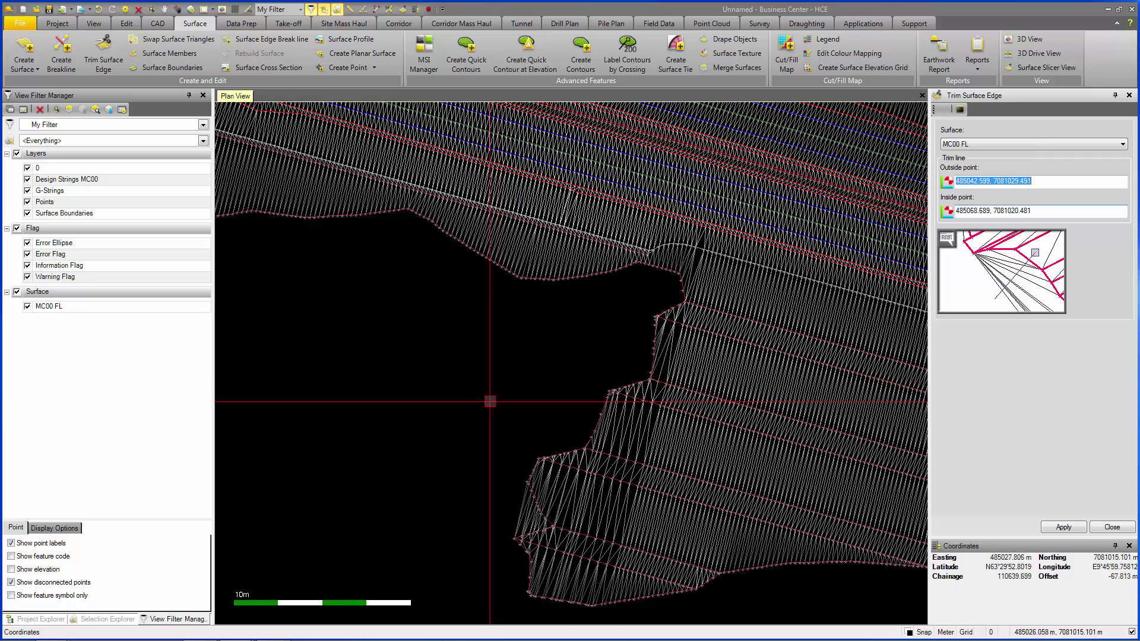
click(512, 516)
click(575, 533)
Trim the remaining long edge triangles at the southwestern tip of the southern slope
middle_drag(549, 407, 714, 378)
scroll(715, 377, down, 5)
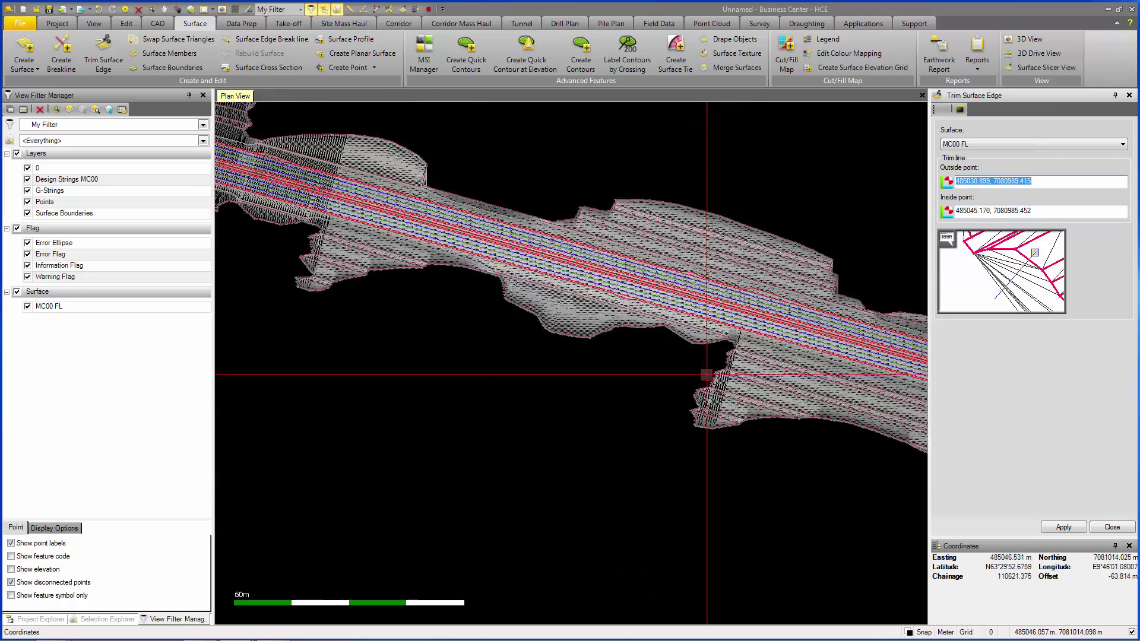
Create a new job site named Site 1 assigned to the SCS900 Emulator controller, and close the open site and edge trimming commands
click(659, 24)
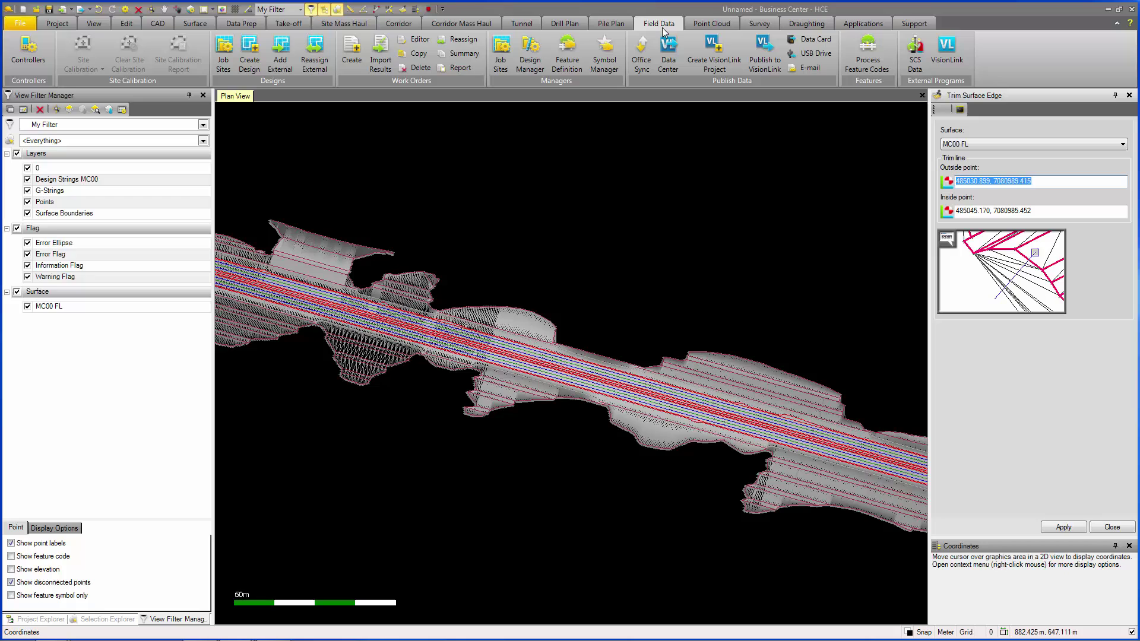
click(223, 64)
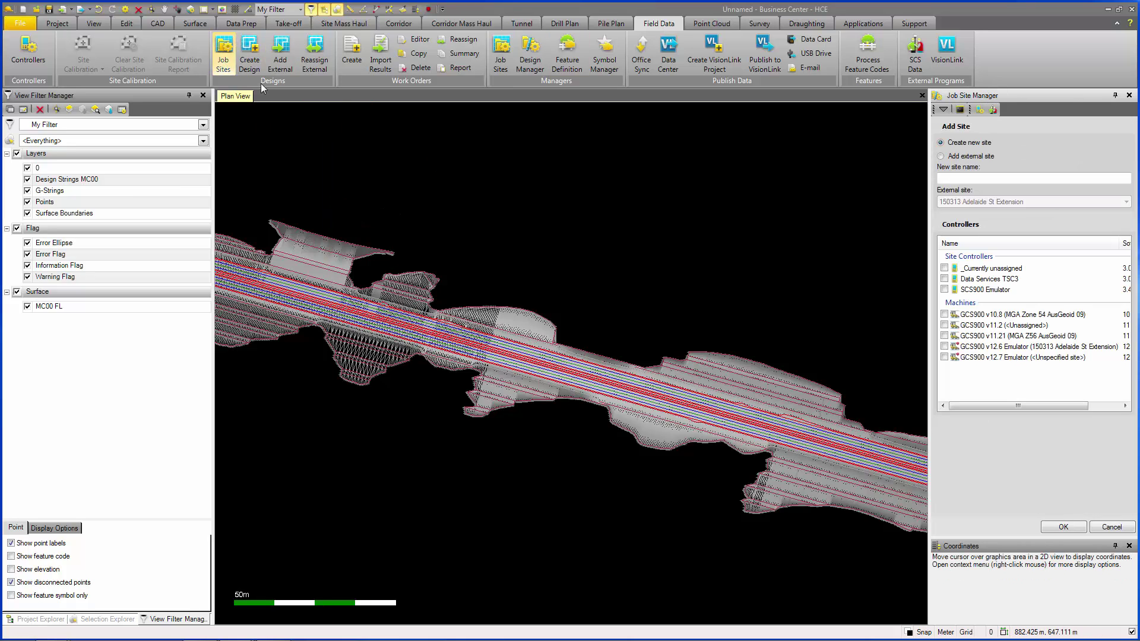
click(947, 178)
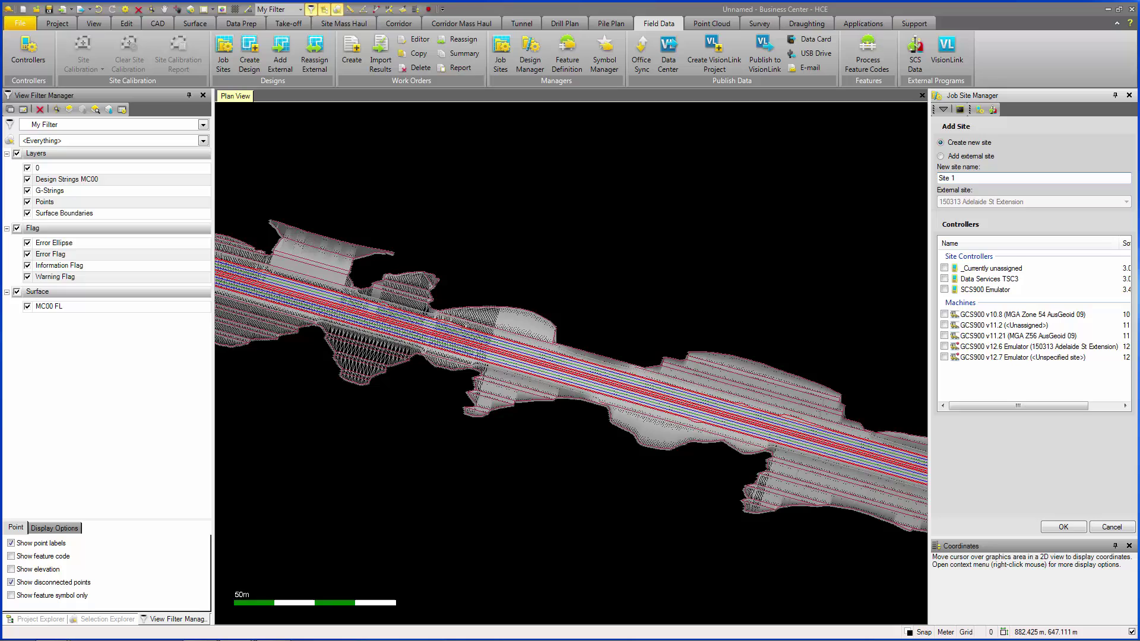
click(944, 290)
click(1064, 527)
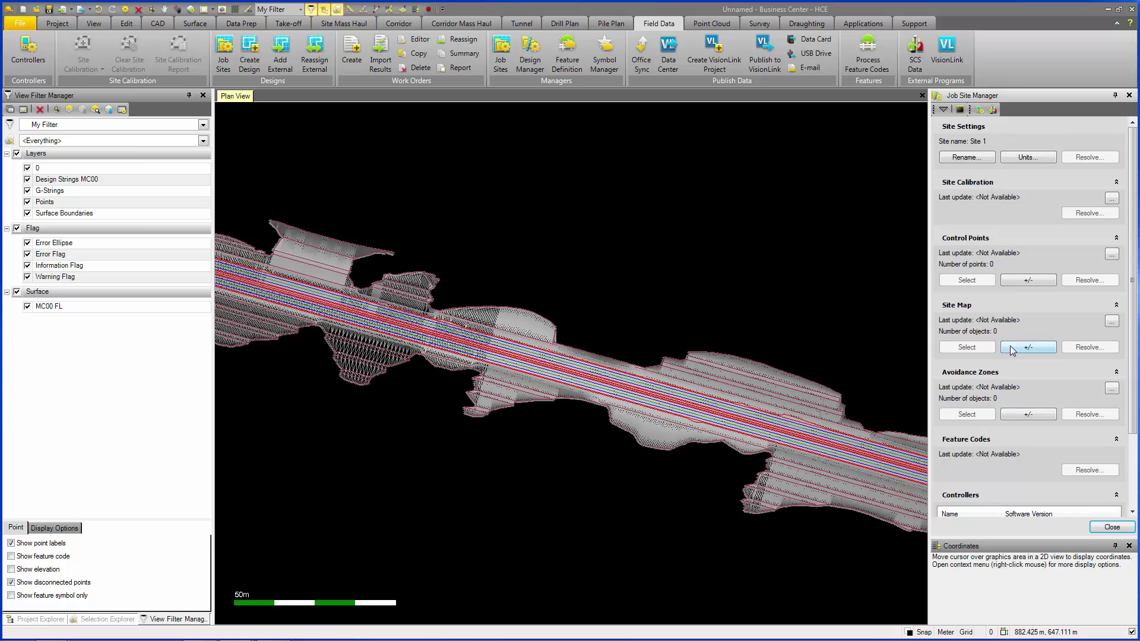
scroll(549, 295, down, 3)
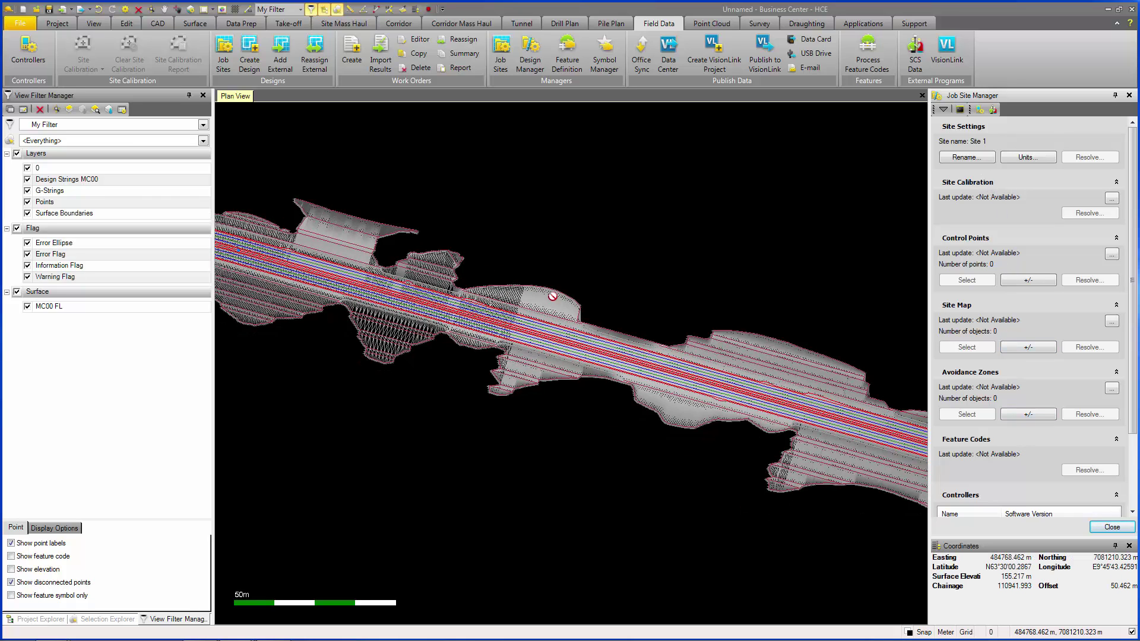
scroll(552, 296, down, 3)
click(1111, 528)
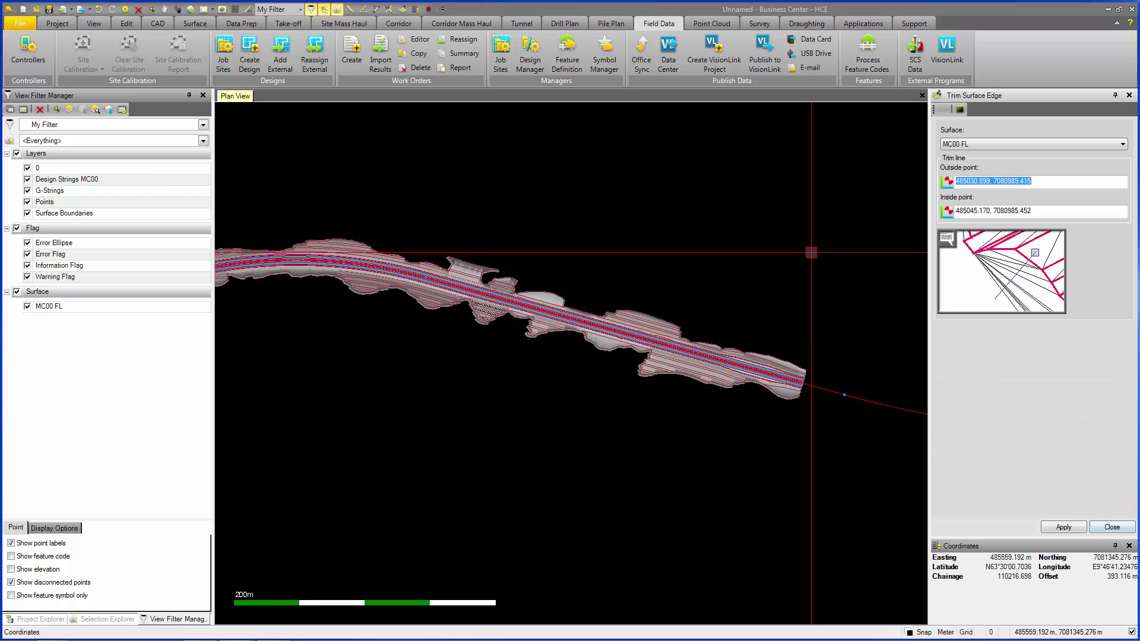
click(1110, 529)
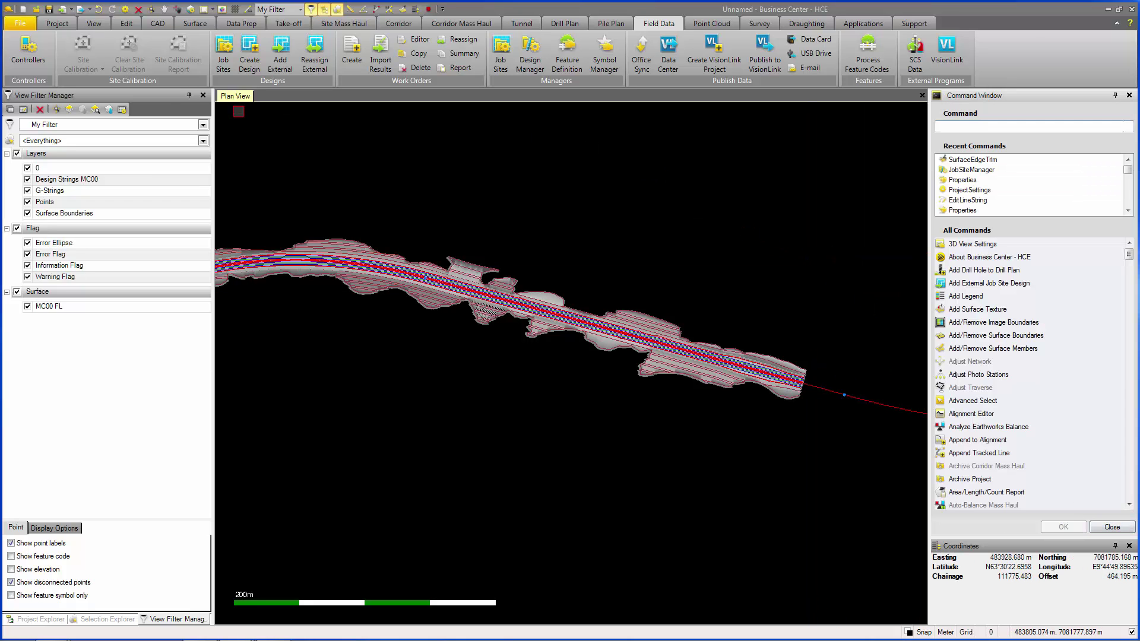
Create a job site design named MC00 FL and assign it to the SCS900 Emulator controller
click(250, 62)
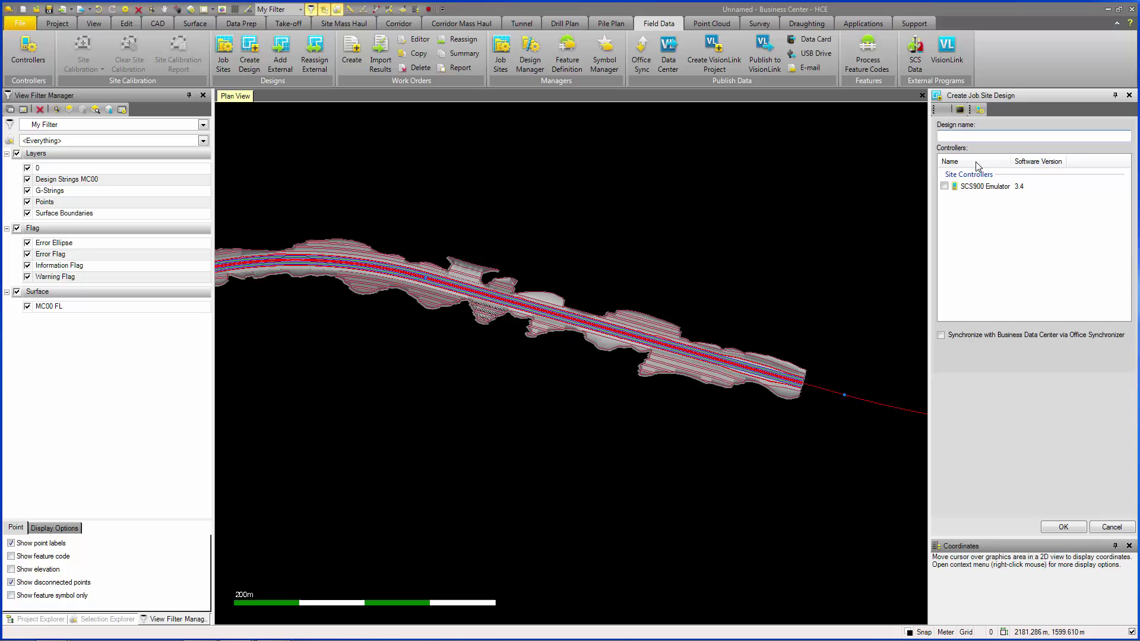
text(MC00 FL)
click(944, 185)
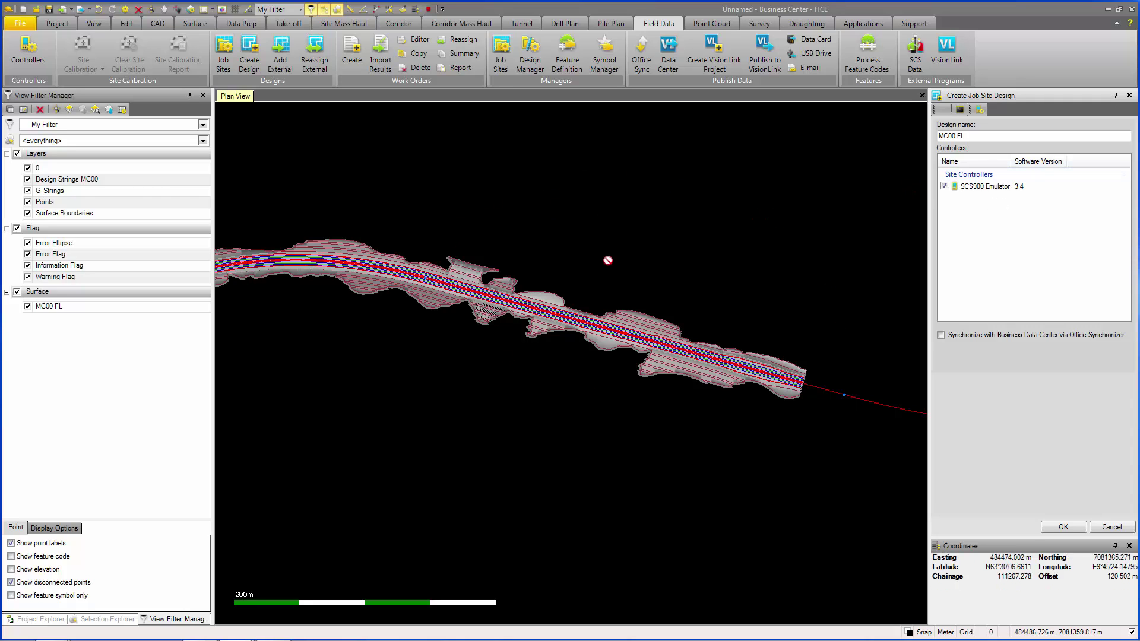
click(1069, 529)
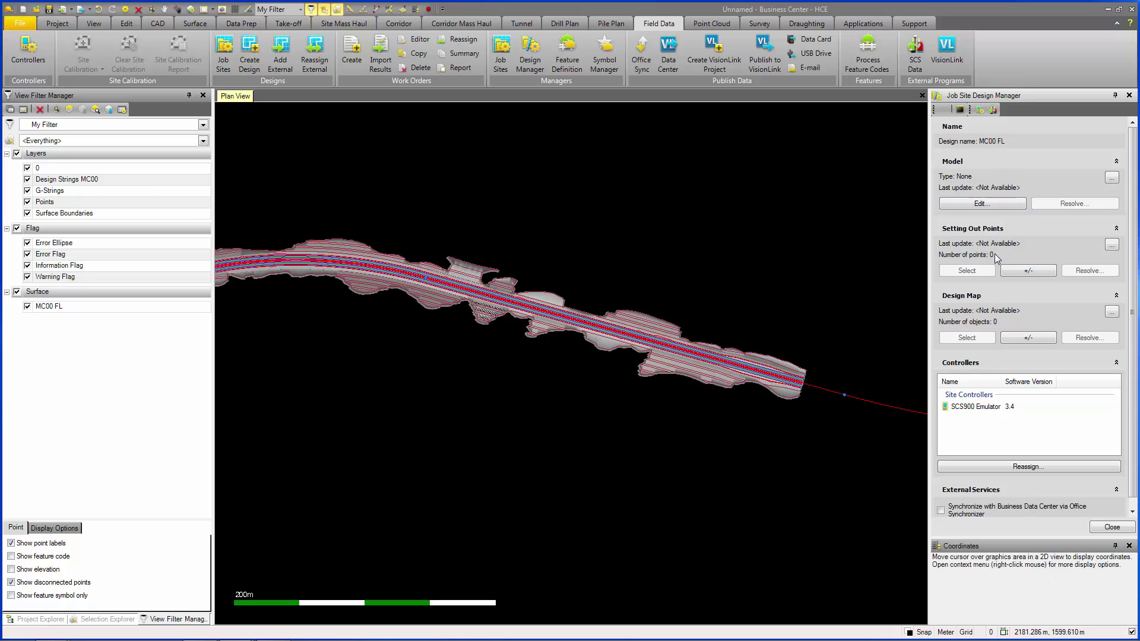
Set the design's model type to Road surface using MC00 FL, and check the horizontal alignment in that surface's properties
click(989, 204)
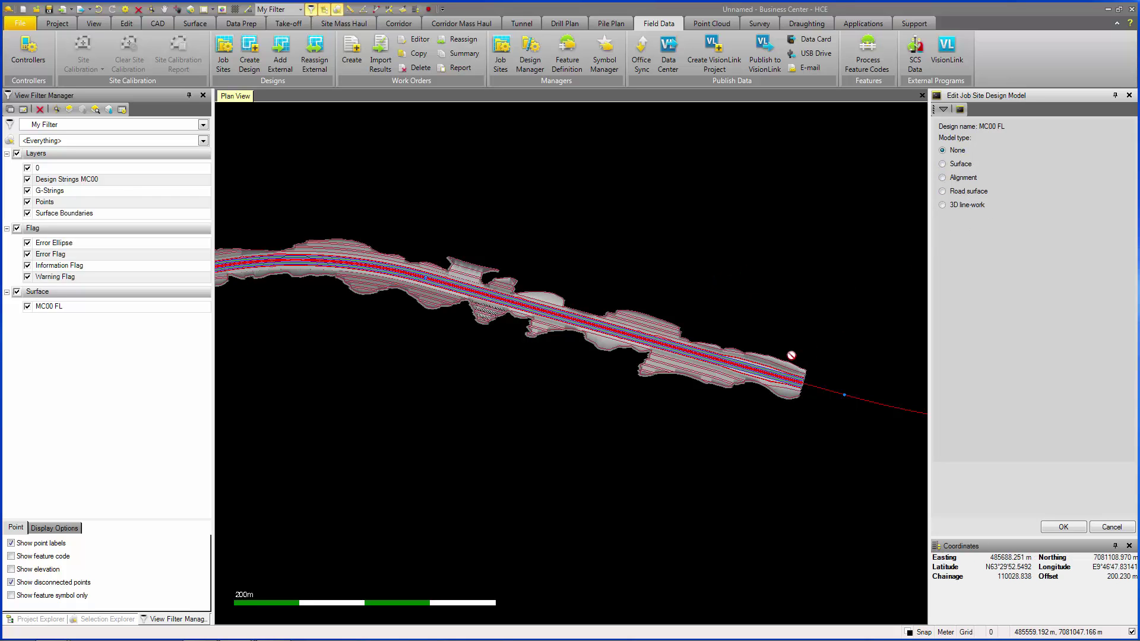
click(958, 192)
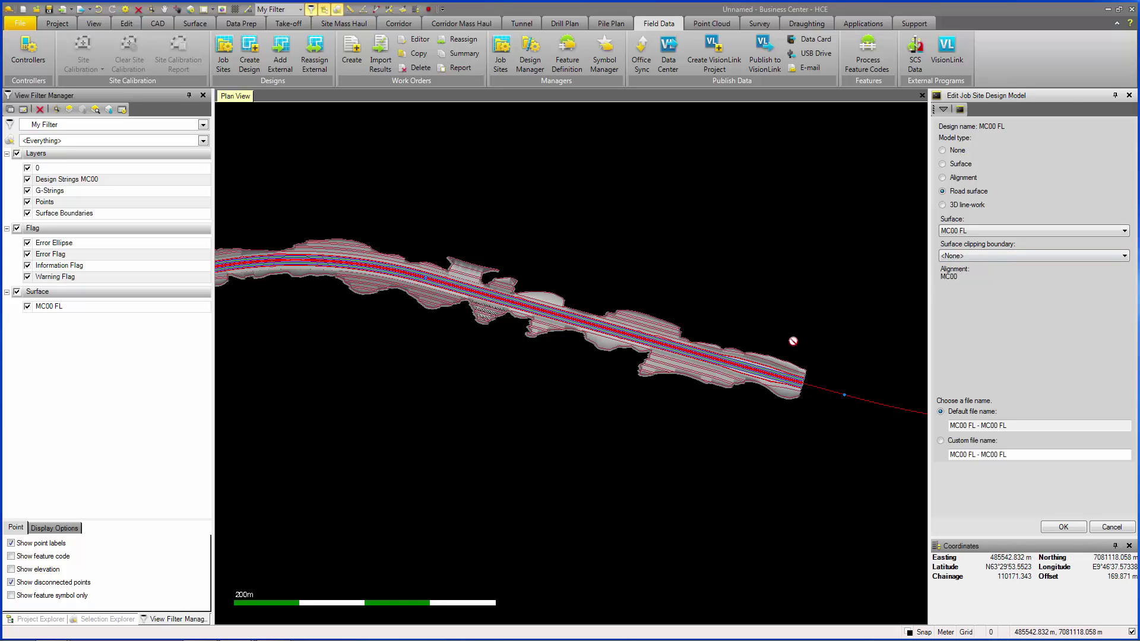
key(Escape)
scroll(783, 390, up, 2)
scroll(784, 390, up, 1)
click(784, 392)
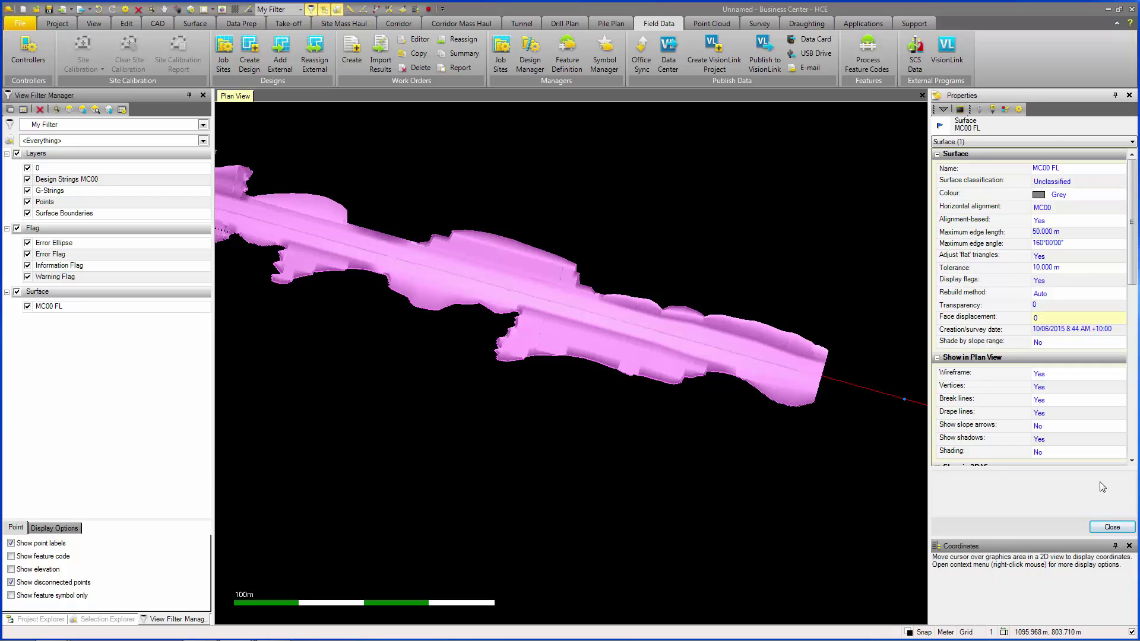
click(1111, 527)
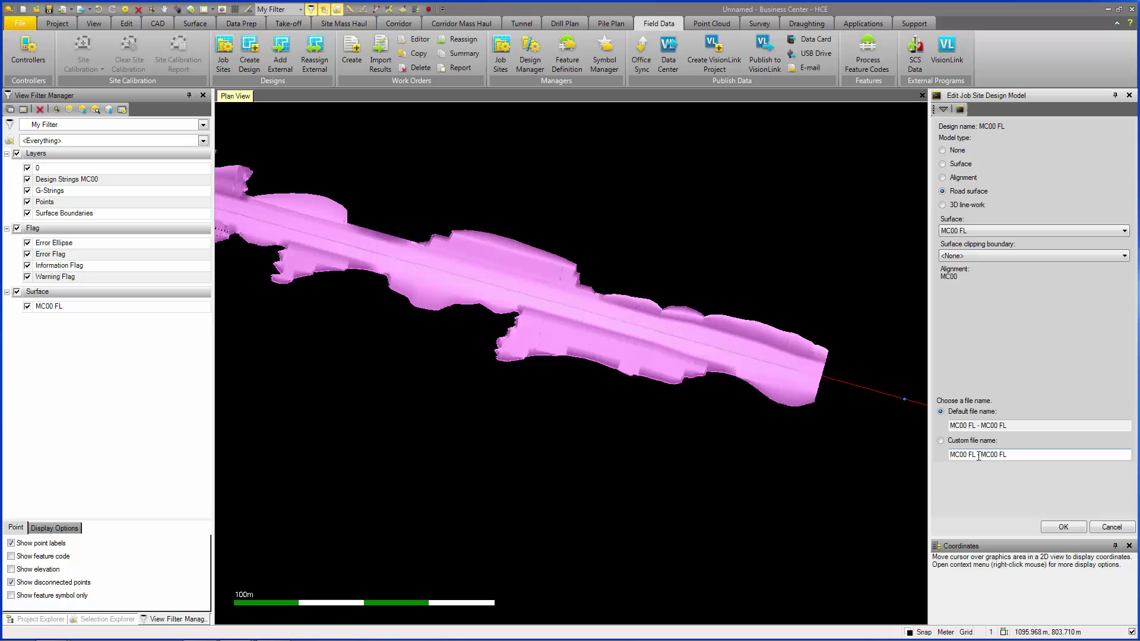
Shorten the model's custom file name to MC00 FL and apply the road surface model to the design
drag(979, 457, 1058, 457)
key(Delete)
click(1055, 529)
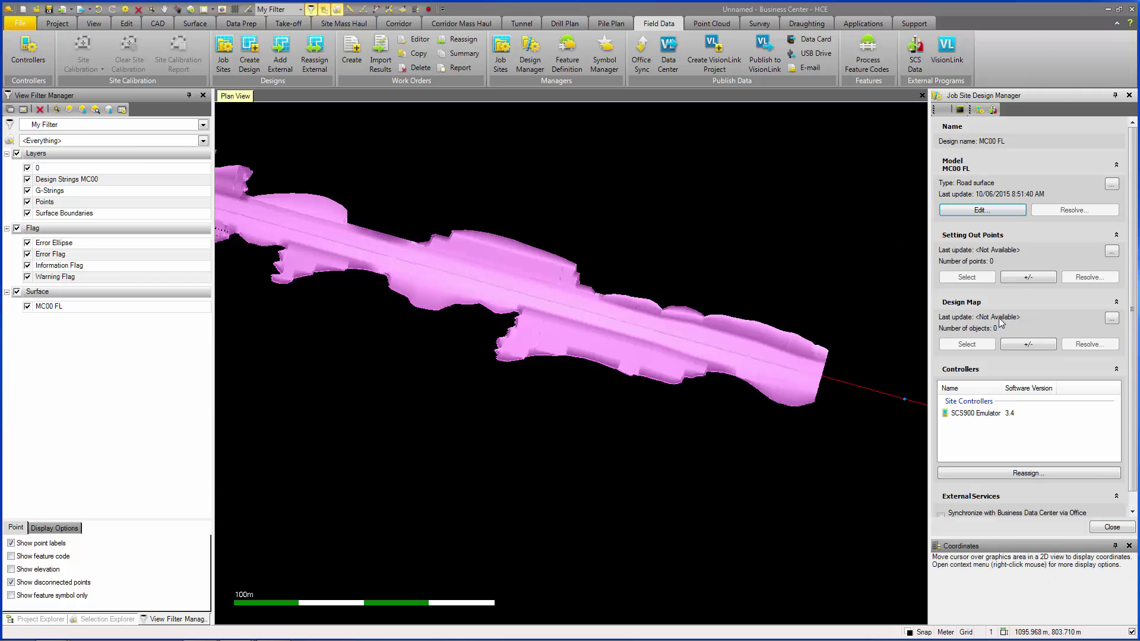
Hide the MC00 FL surface and add all the line strings along the road to the MC00 FL design map
click(1030, 345)
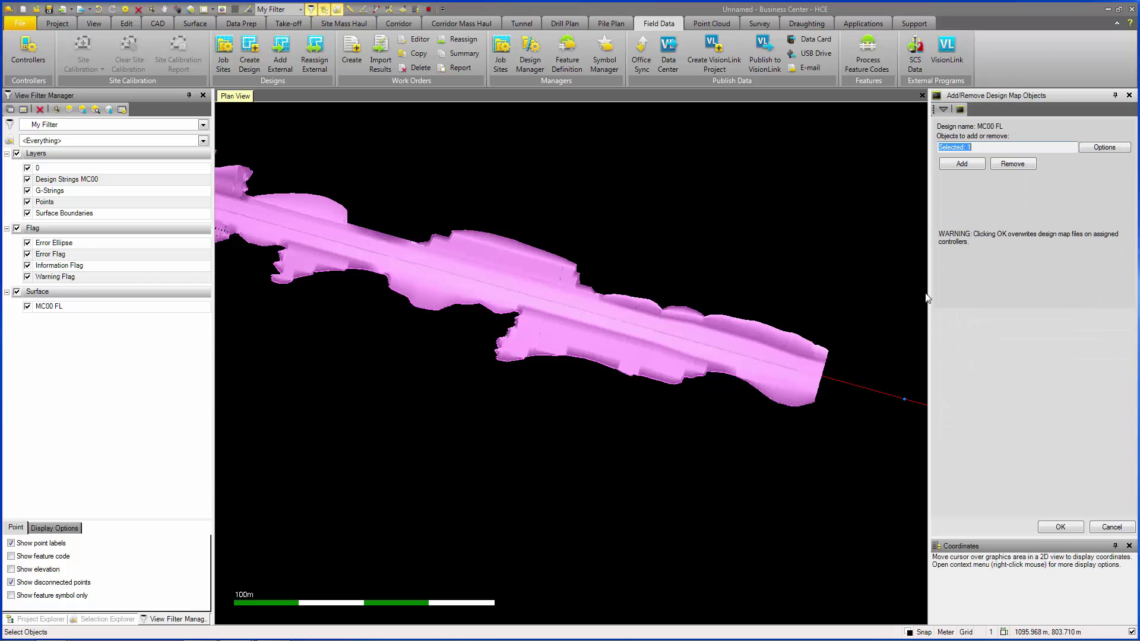
scroll(632, 227, down, 3)
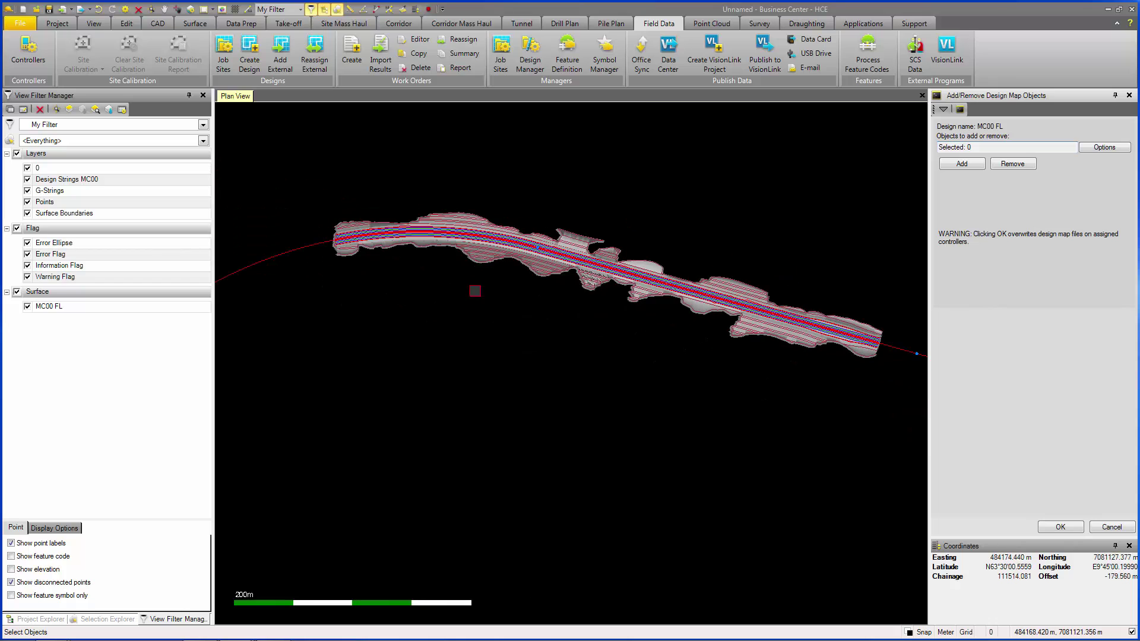
scroll(459, 329, down, 2)
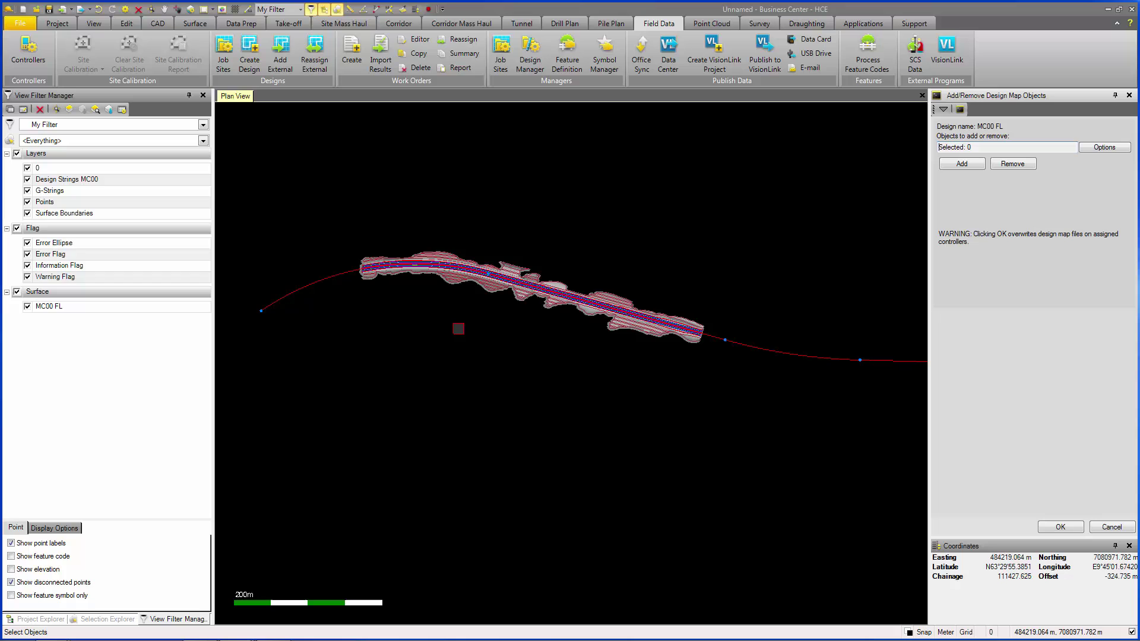
scroll(460, 328, up, 2)
middle_drag(570, 333, 567, 360)
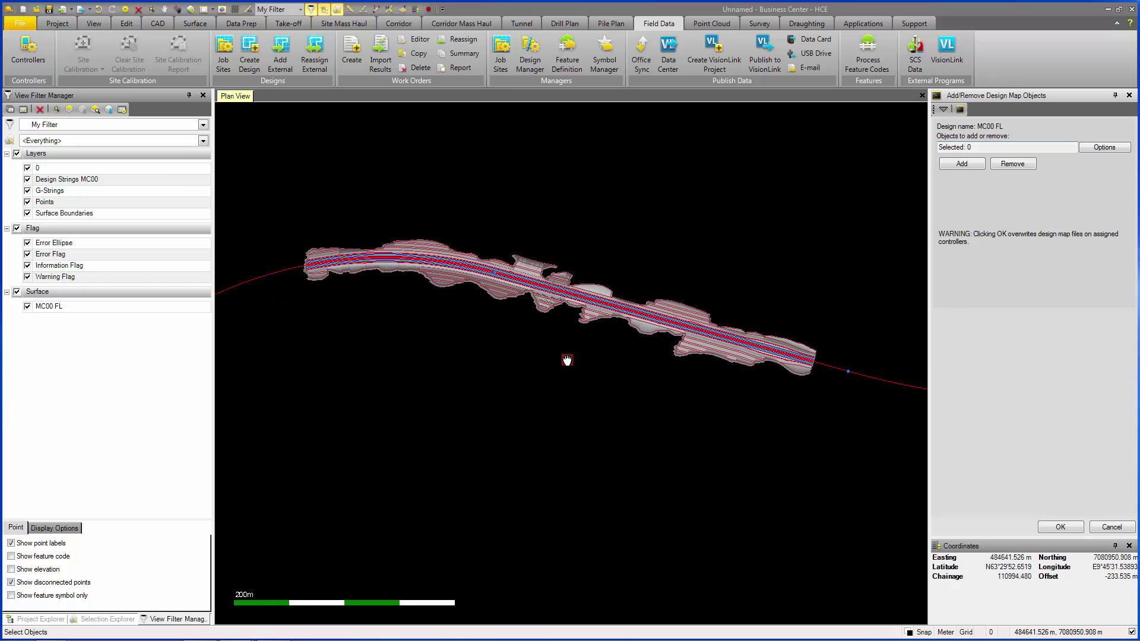
click(27, 307)
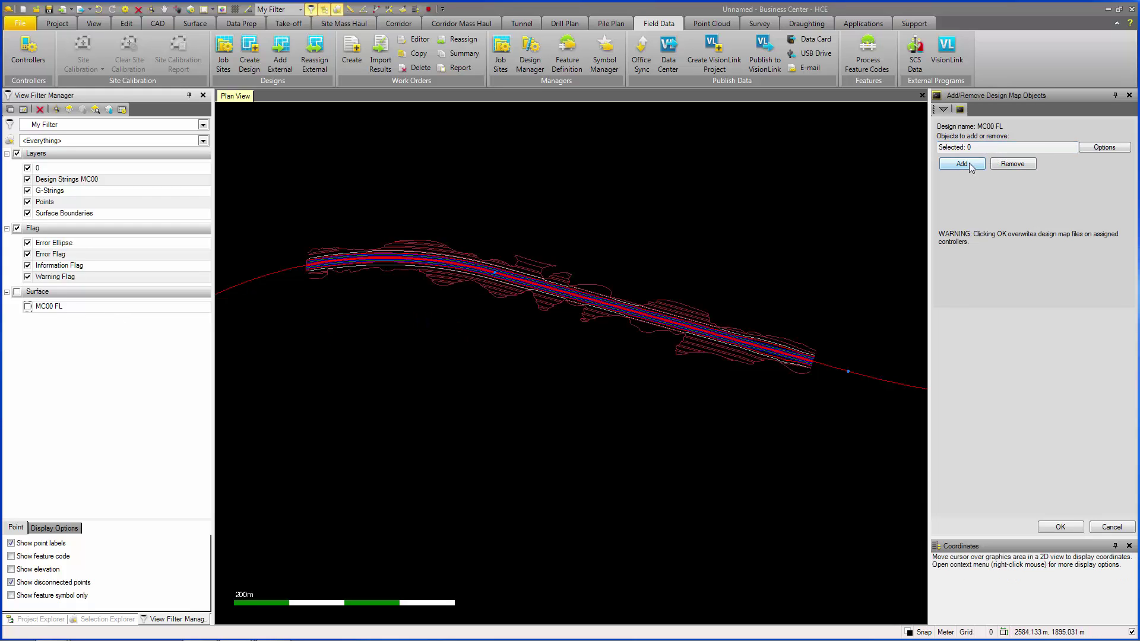
click(983, 169)
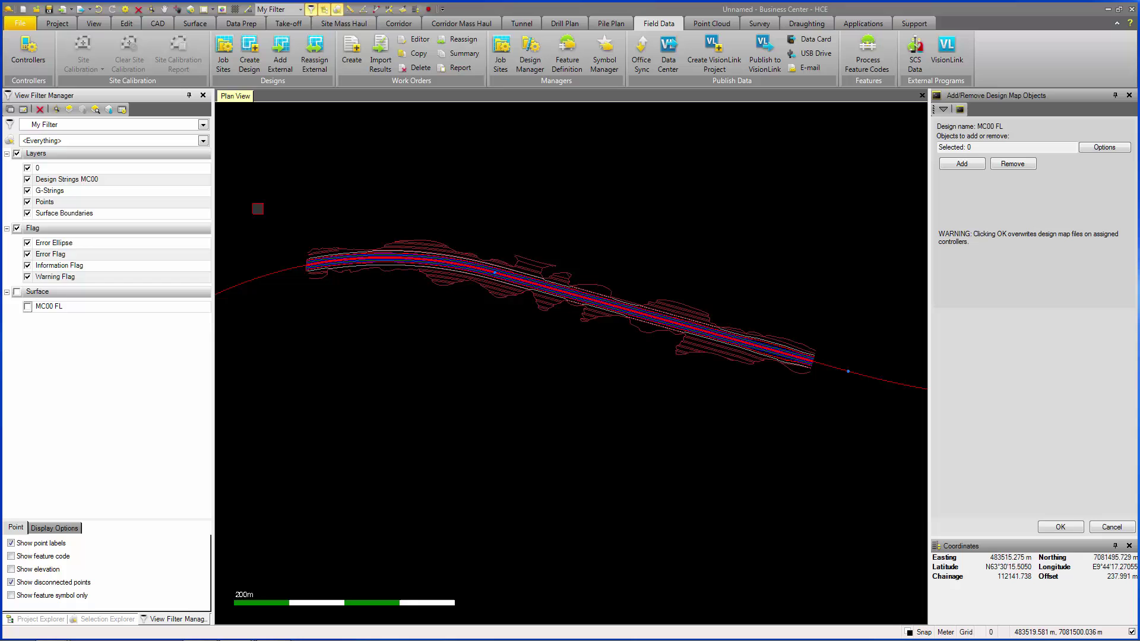
drag(256, 203, 835, 404)
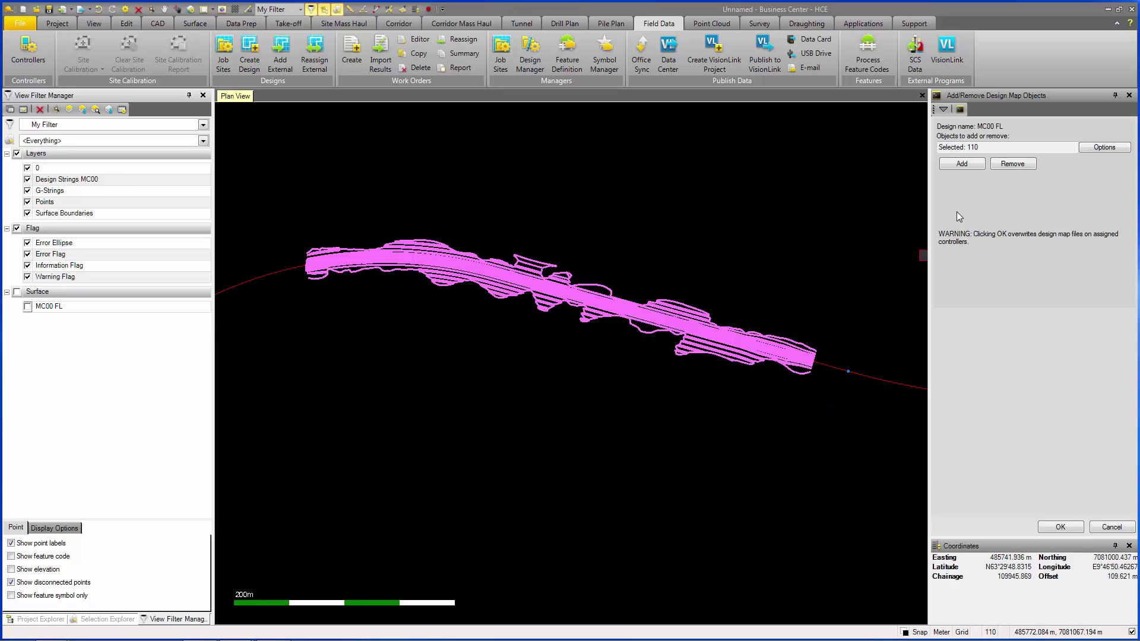
click(963, 164)
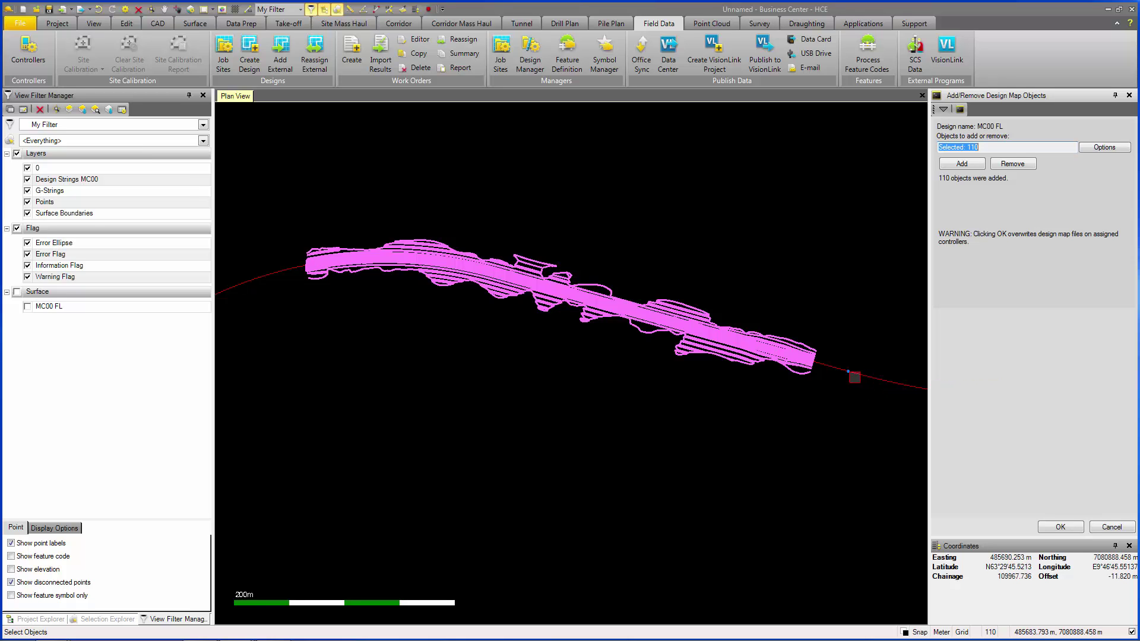
Examine the line strings beside the MC00 alignment from the road's eastern end westward
scroll(824, 366, up, 4)
scroll(824, 366, up, 3)
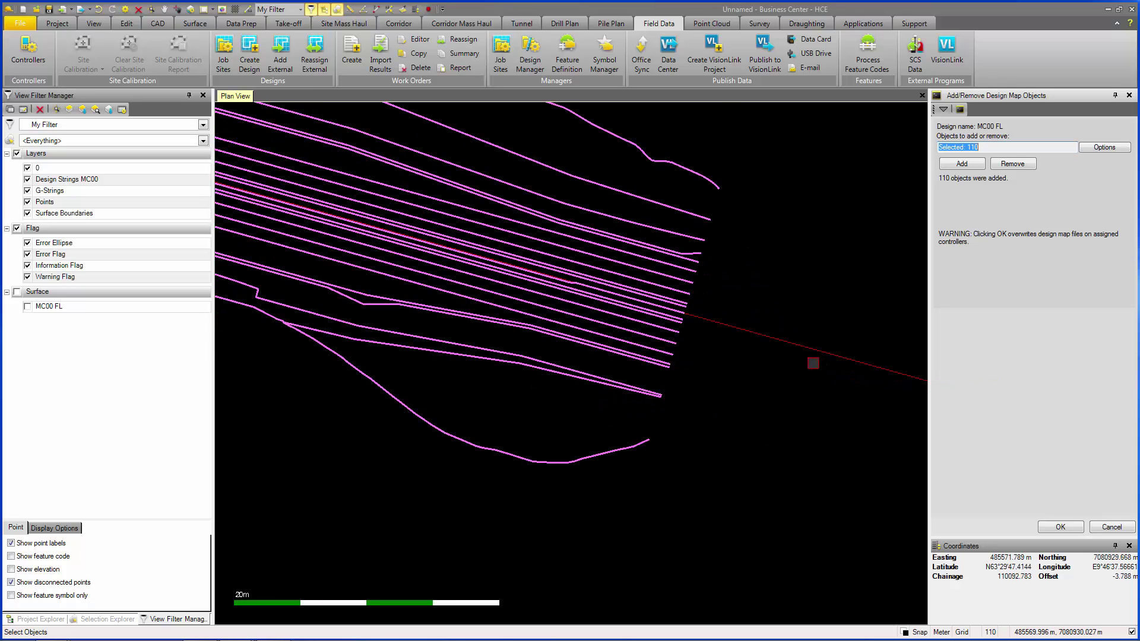
scroll(599, 295, up, 4)
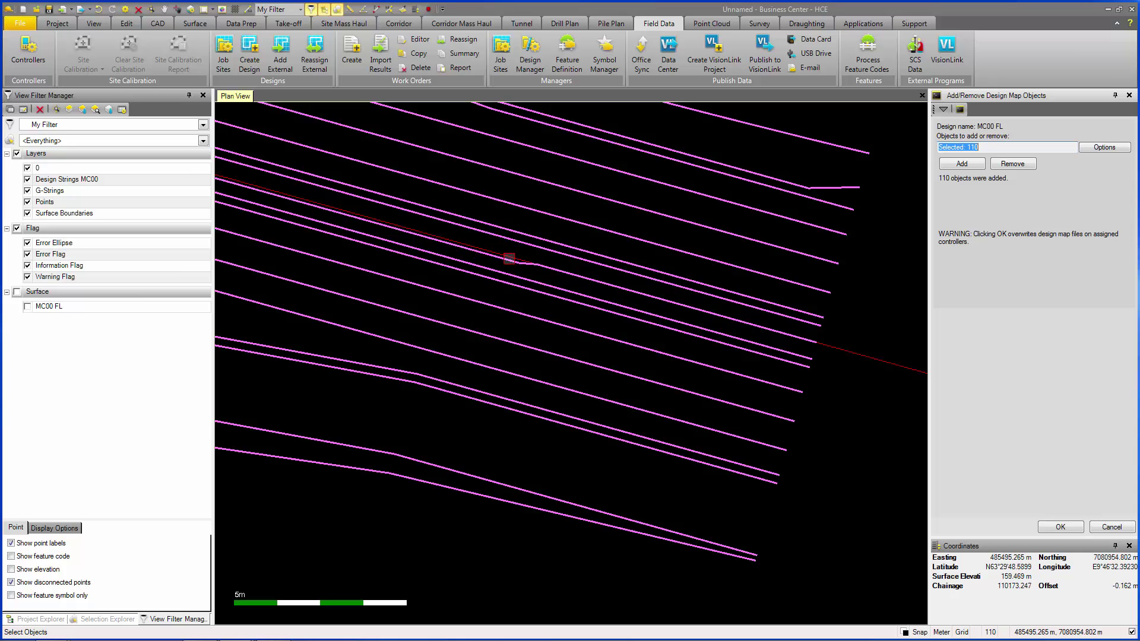
scroll(588, 282, down, 3)
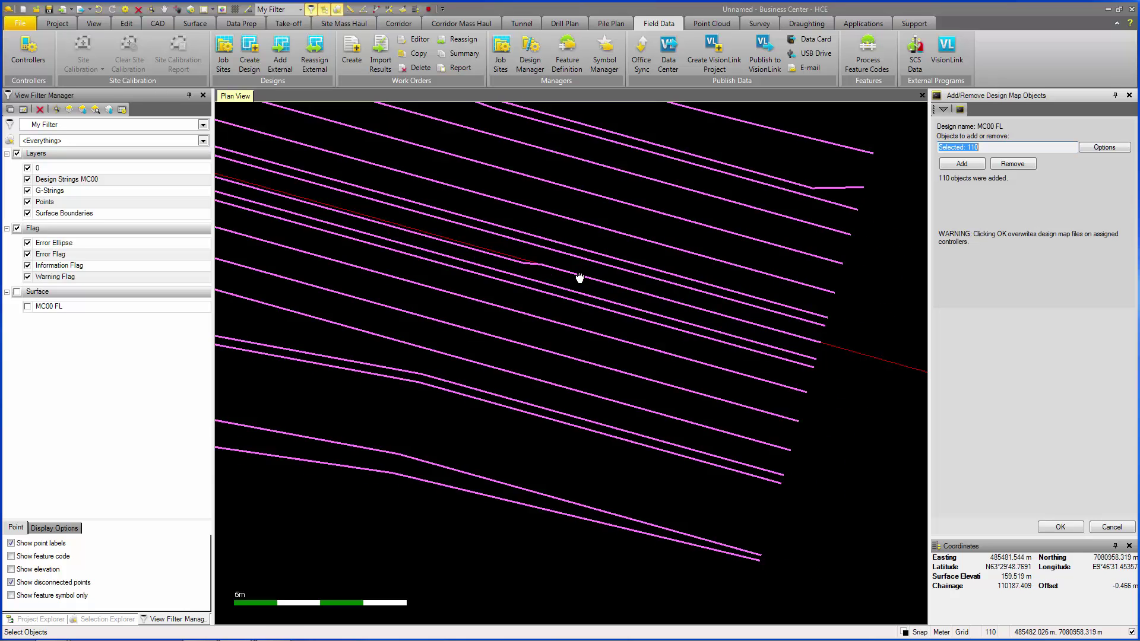
scroll(754, 324, up, 3)
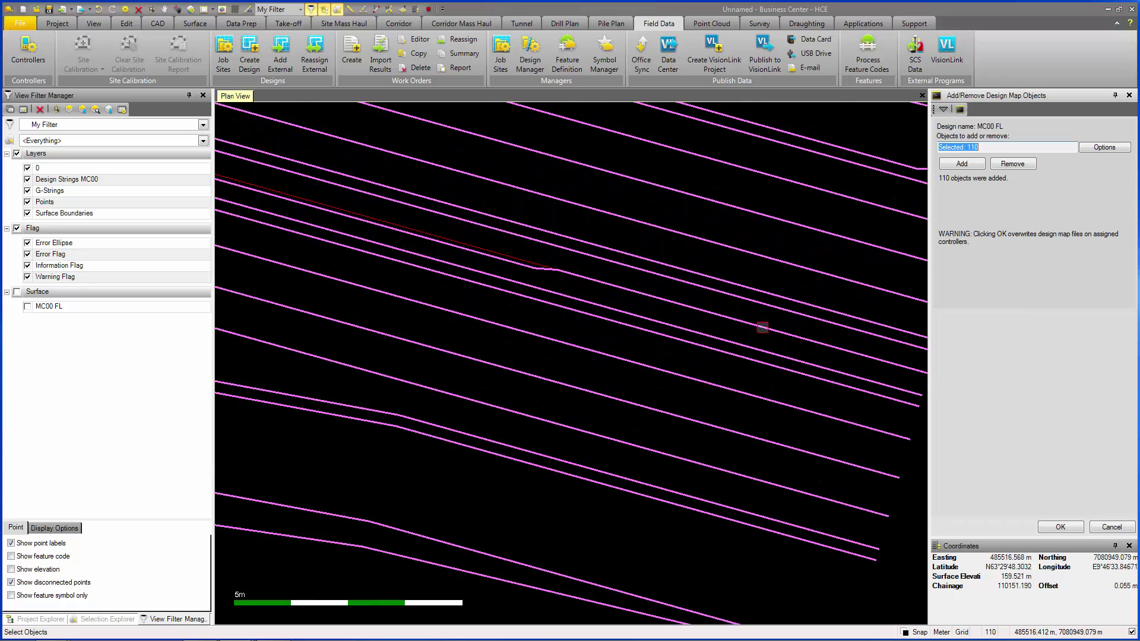
middle_drag(430, 244, 776, 307)
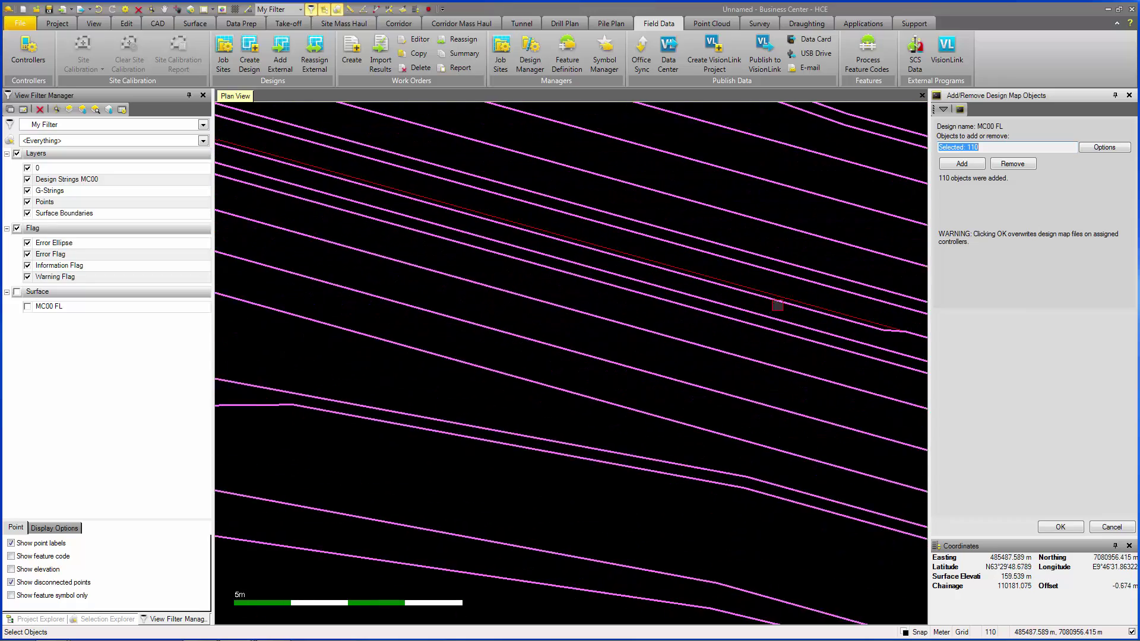
scroll(776, 306, down, 3)
middle_drag(240, 159, 747, 284)
scroll(747, 285, down, 12)
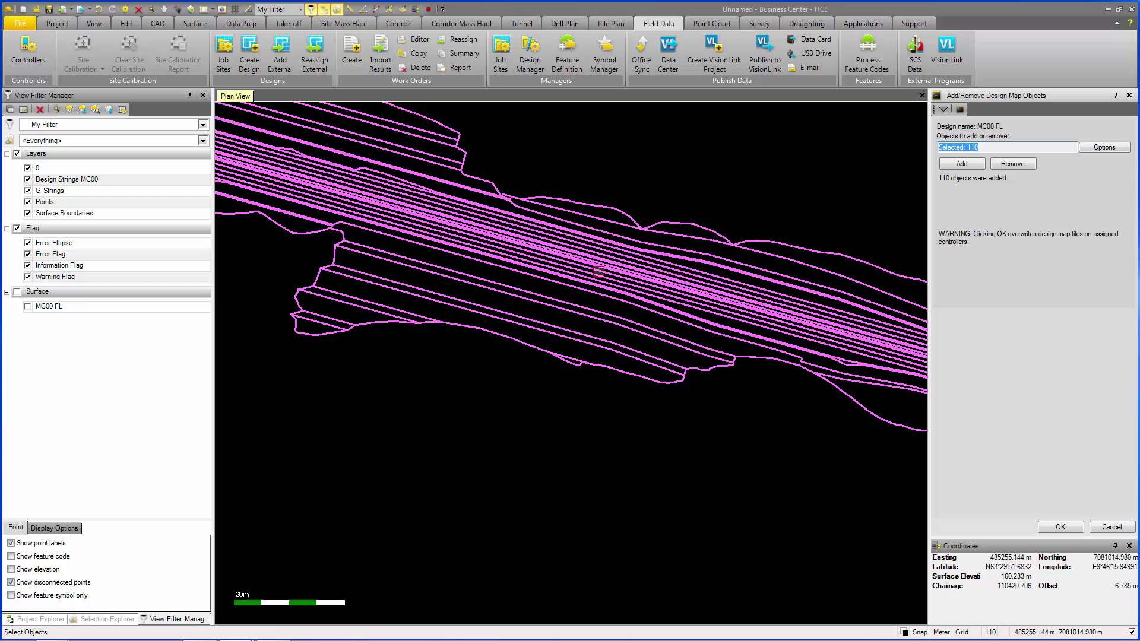
middle_drag(496, 241, 610, 278)
Remove the line closing off the road's western end from the design map and confirm the map objects
click(416, 288)
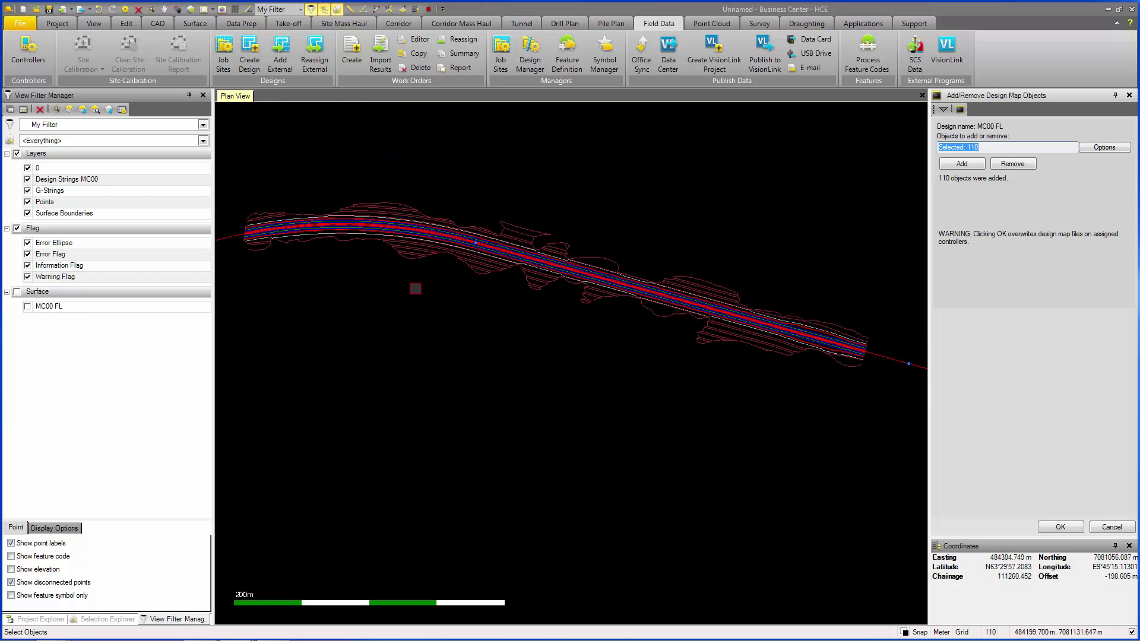
middle_drag(427, 274, 608, 275)
scroll(490, 250, up, 5)
scroll(421, 245, up, 3)
middle_drag(408, 239, 800, 360)
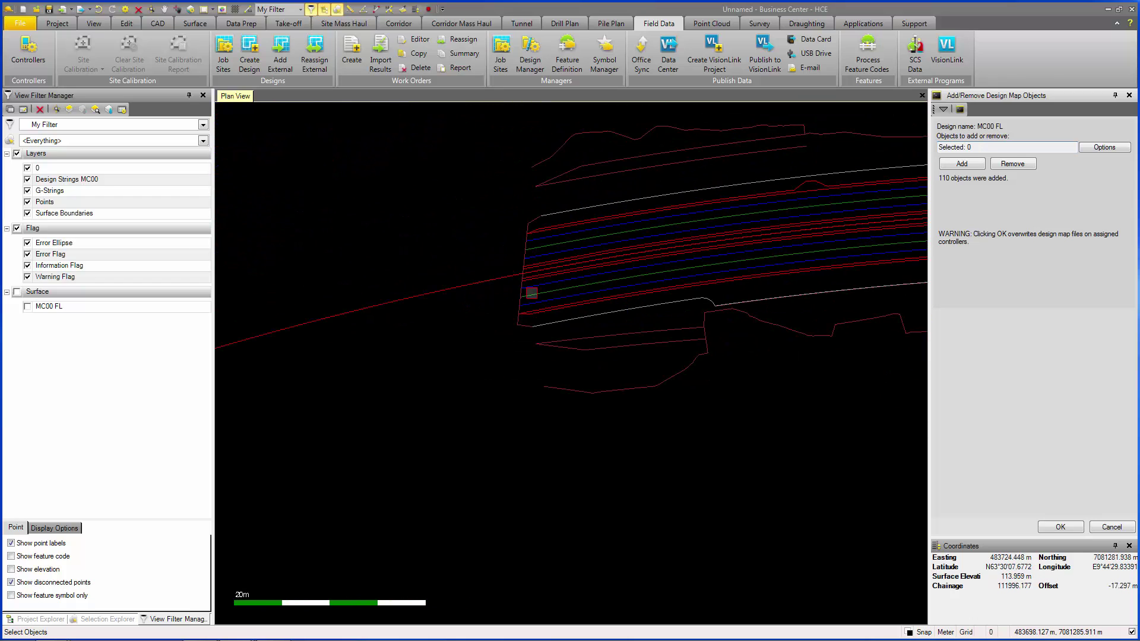
scroll(488, 305, up, 4)
click(589, 350)
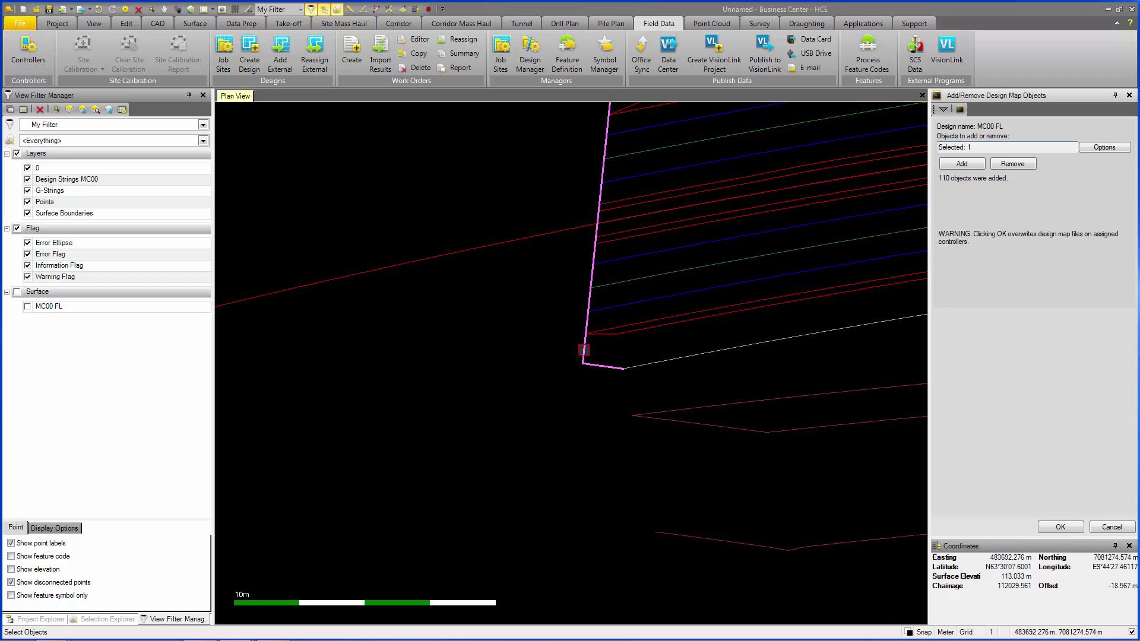
click(1012, 164)
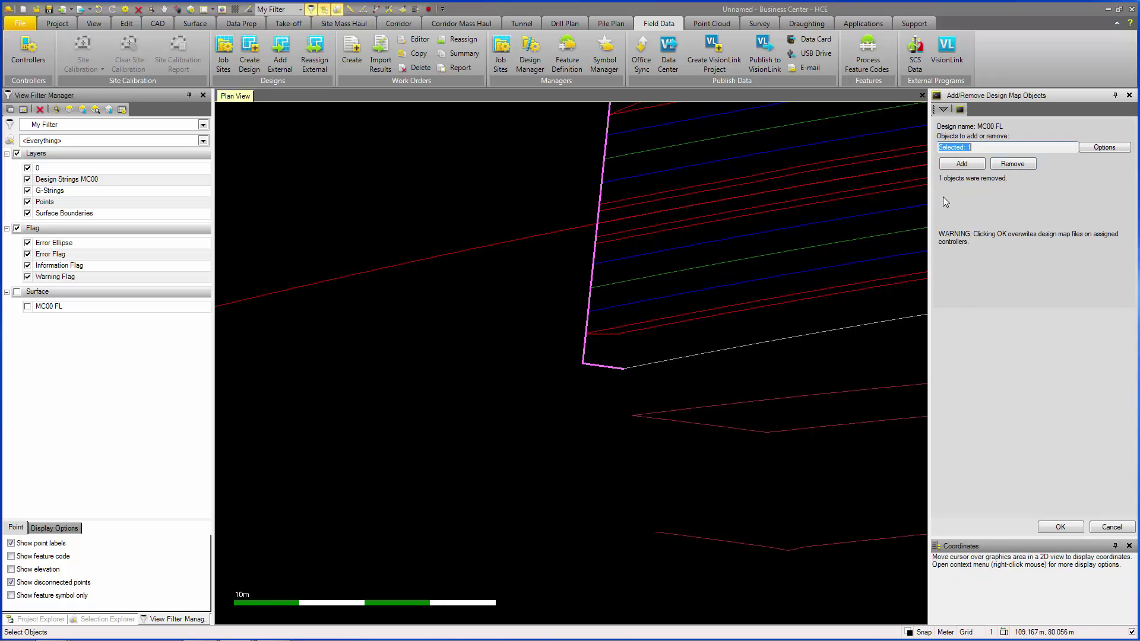
scroll(426, 326, down, 6)
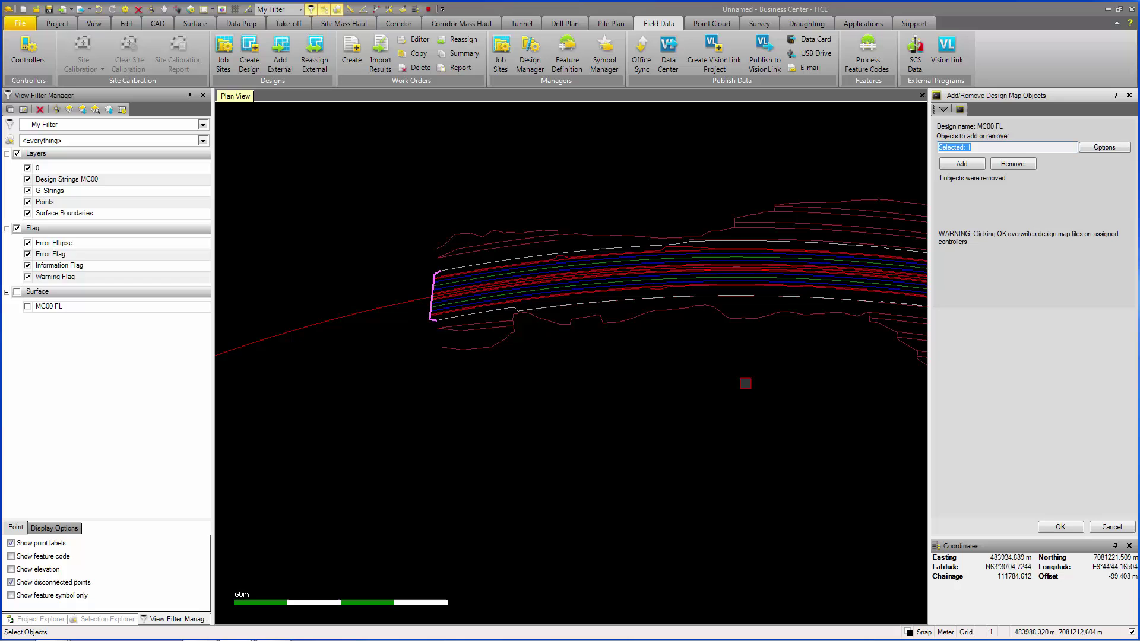
click(1061, 528)
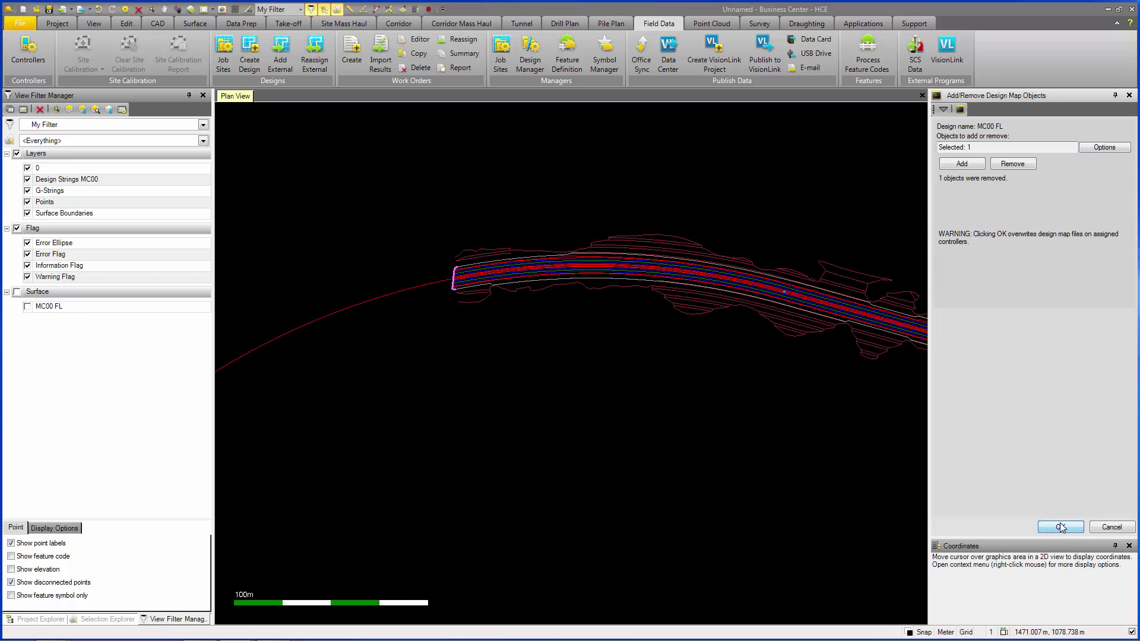
Select the MC00 FL design map's objects and check which lines it includes at the road's western end
scroll(754, 350, down, 2)
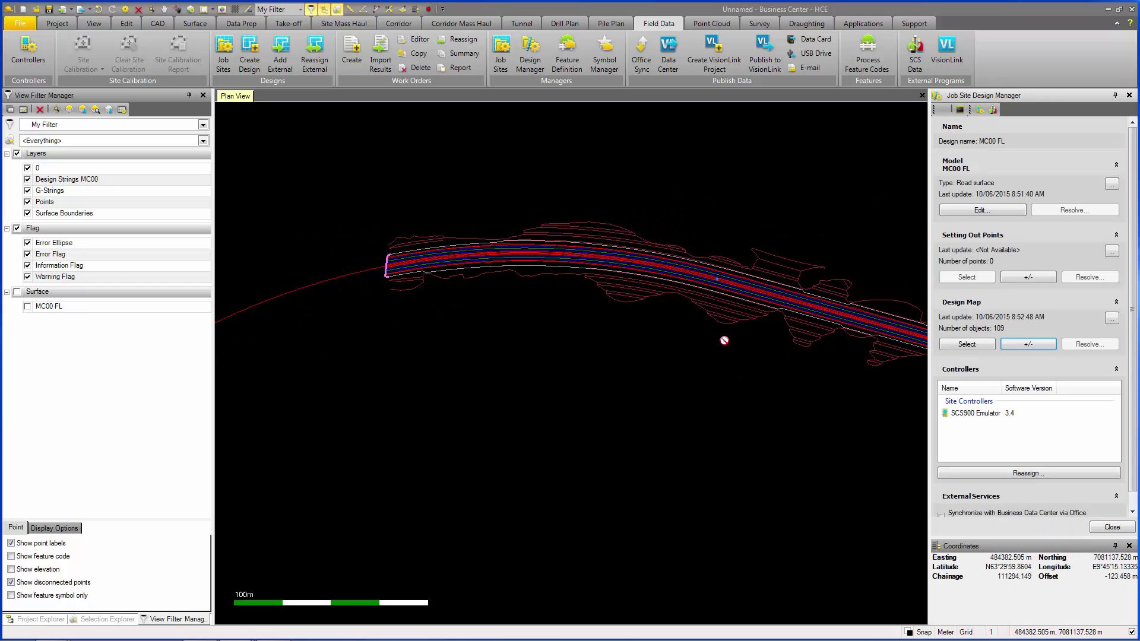
click(969, 345)
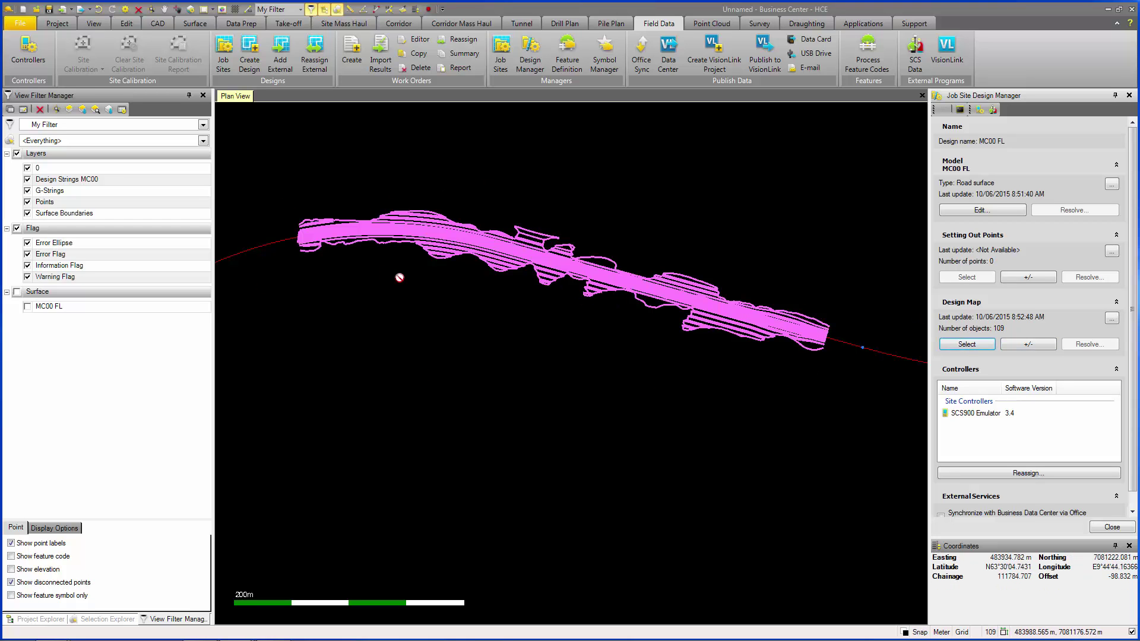
scroll(588, 285, up, 10)
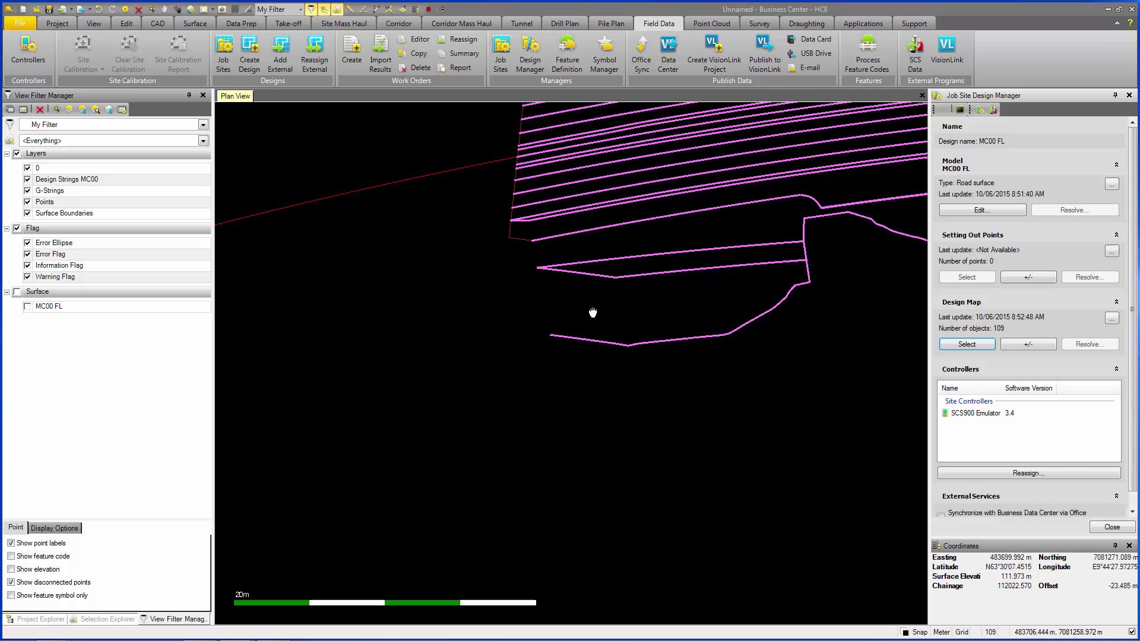
middle_drag(592, 313, 658, 386)
Add the line closing off the road's western end back to the design map and close the design manager
click(1028, 345)
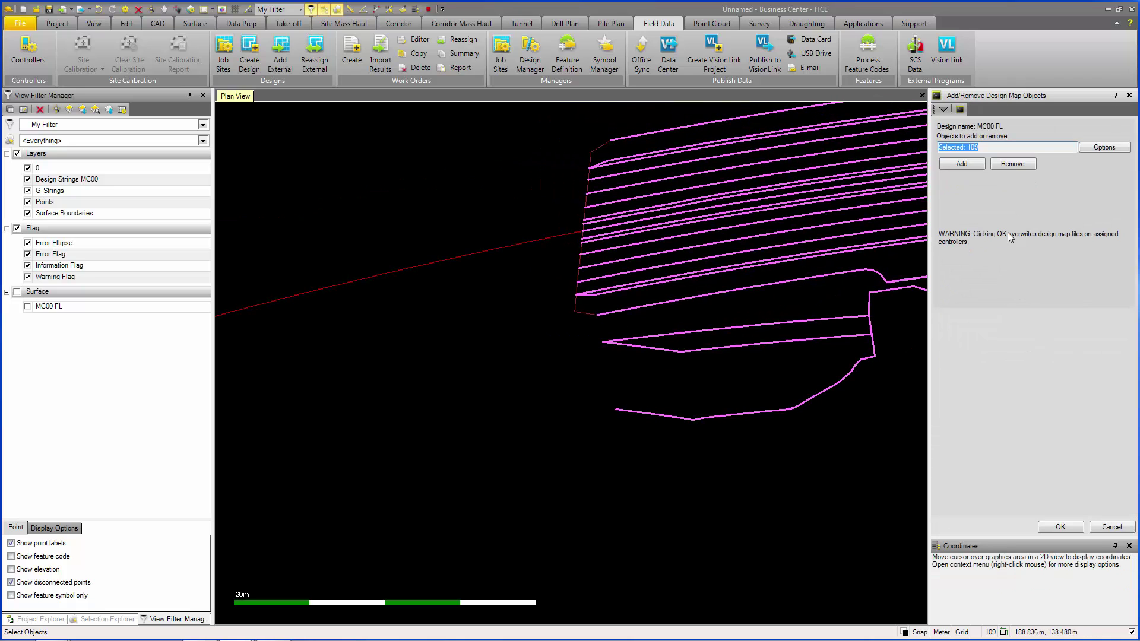
click(575, 304)
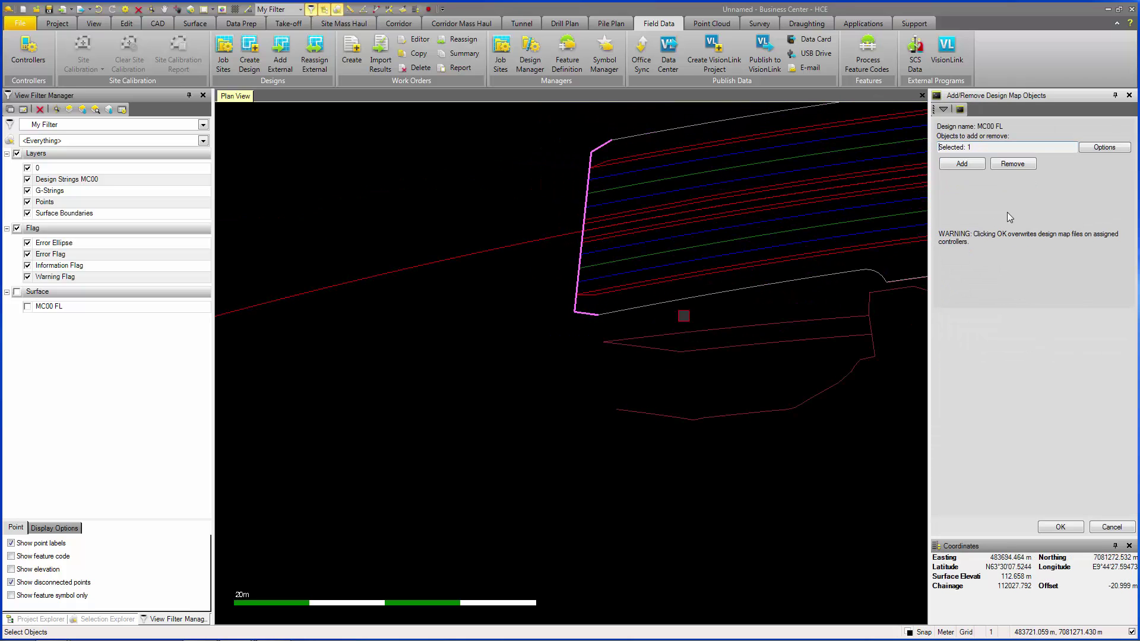
click(976, 165)
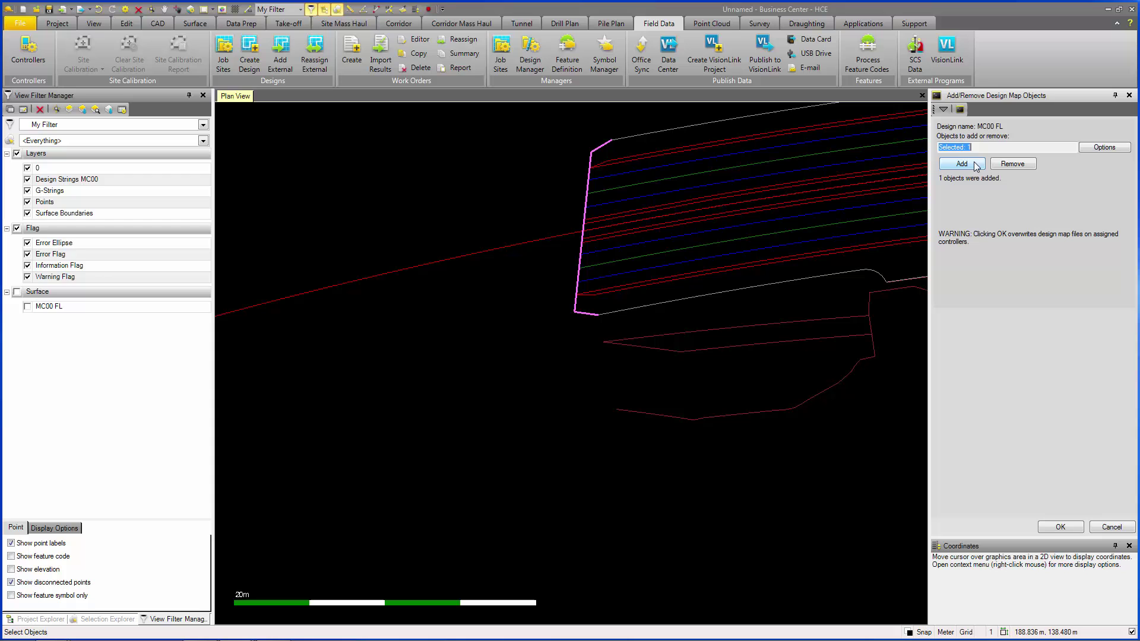
click(1064, 527)
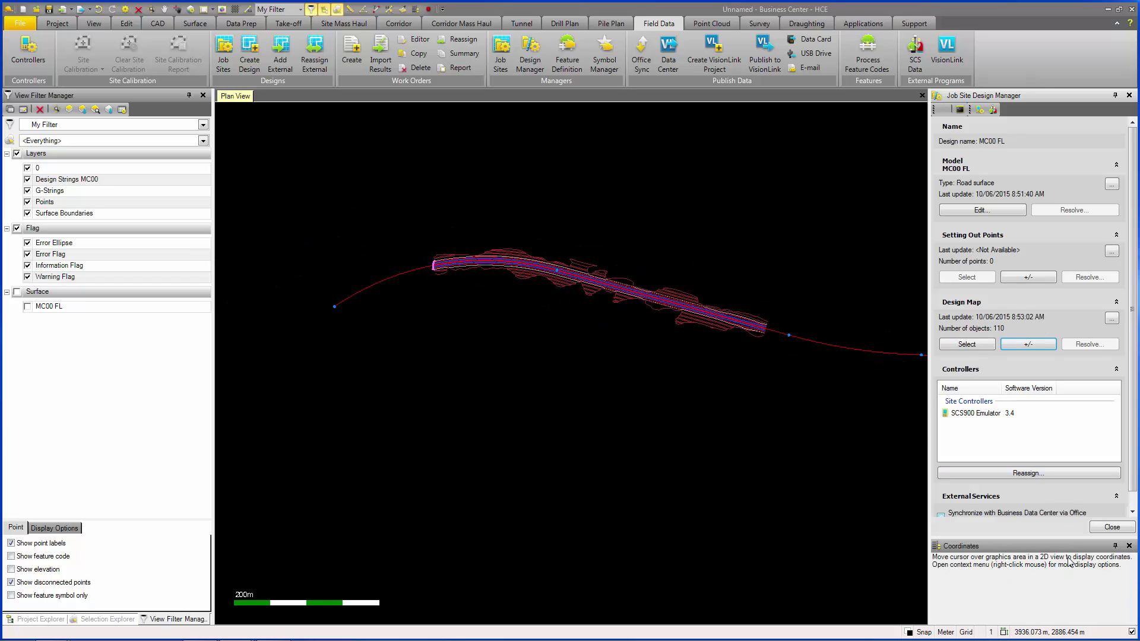
click(1112, 528)
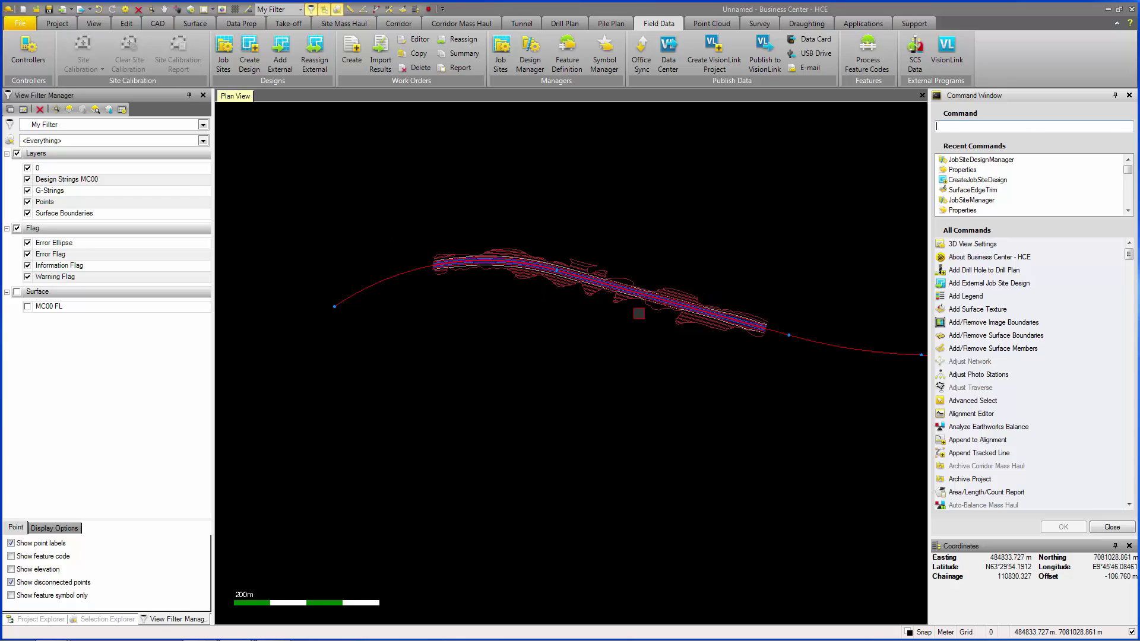
Check the program's file location options, including the Office Synchronizer data synchronization folder, without changing them
click(913, 24)
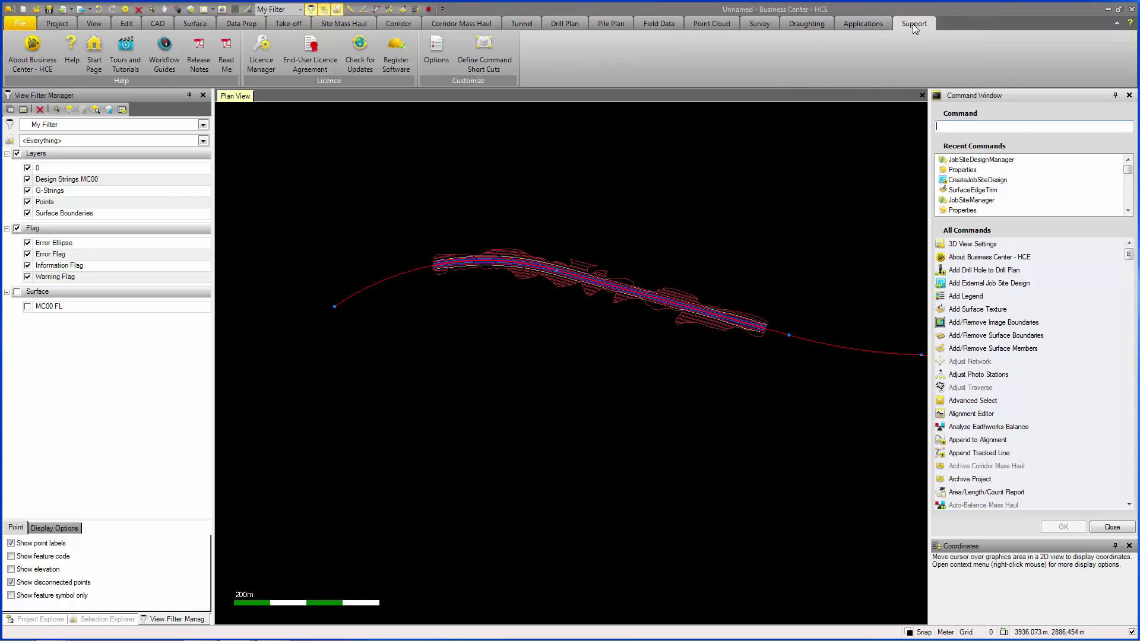
click(429, 50)
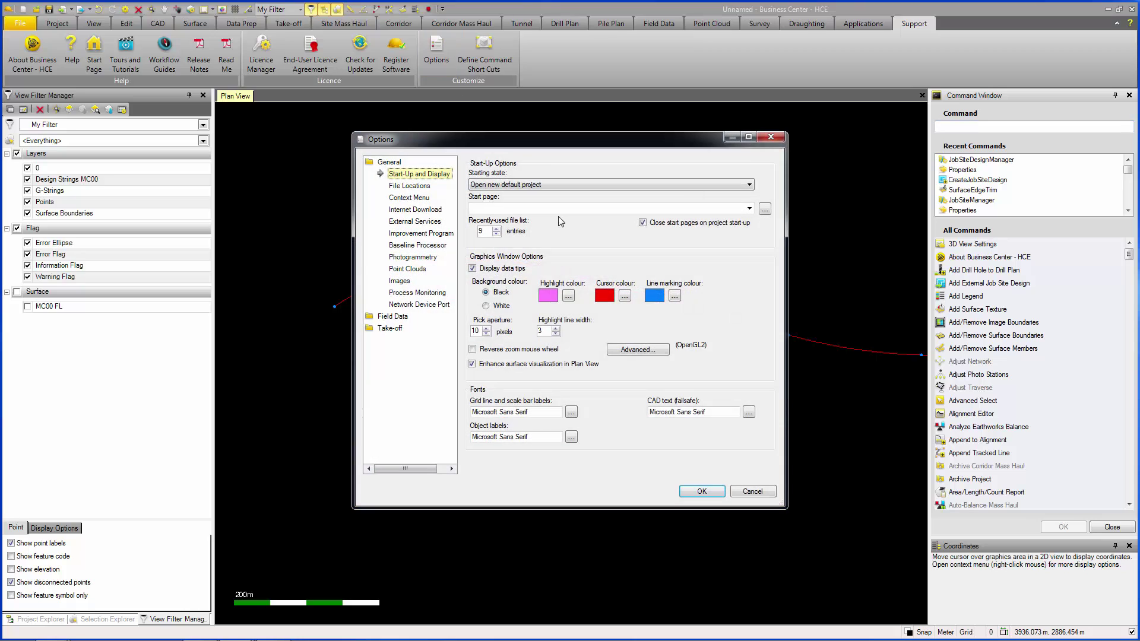
click(423, 187)
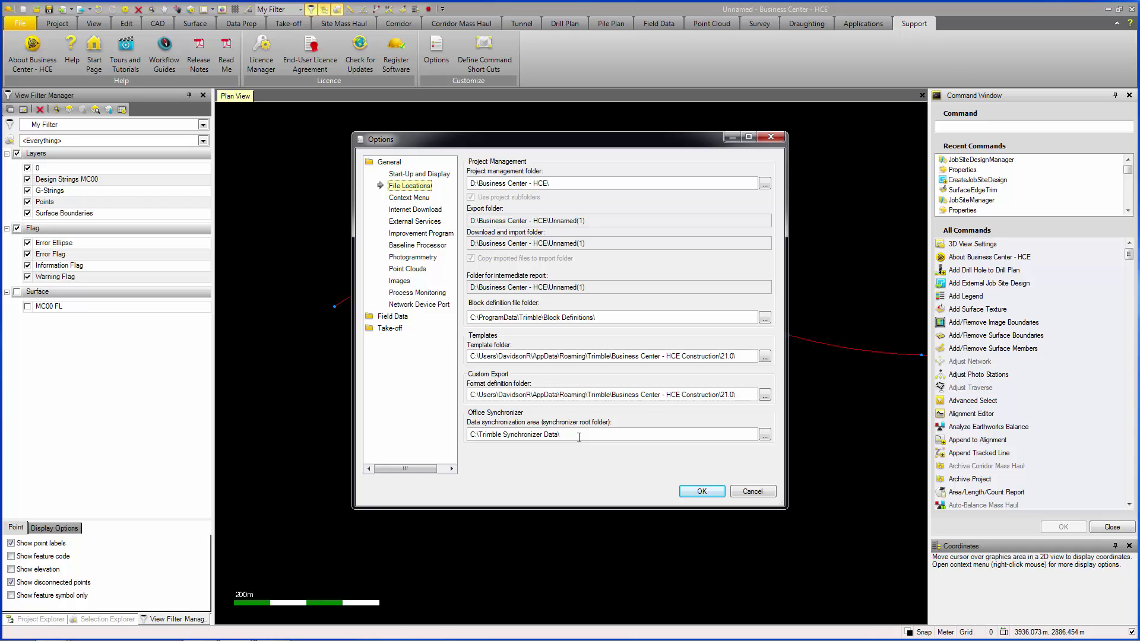
click(743, 497)
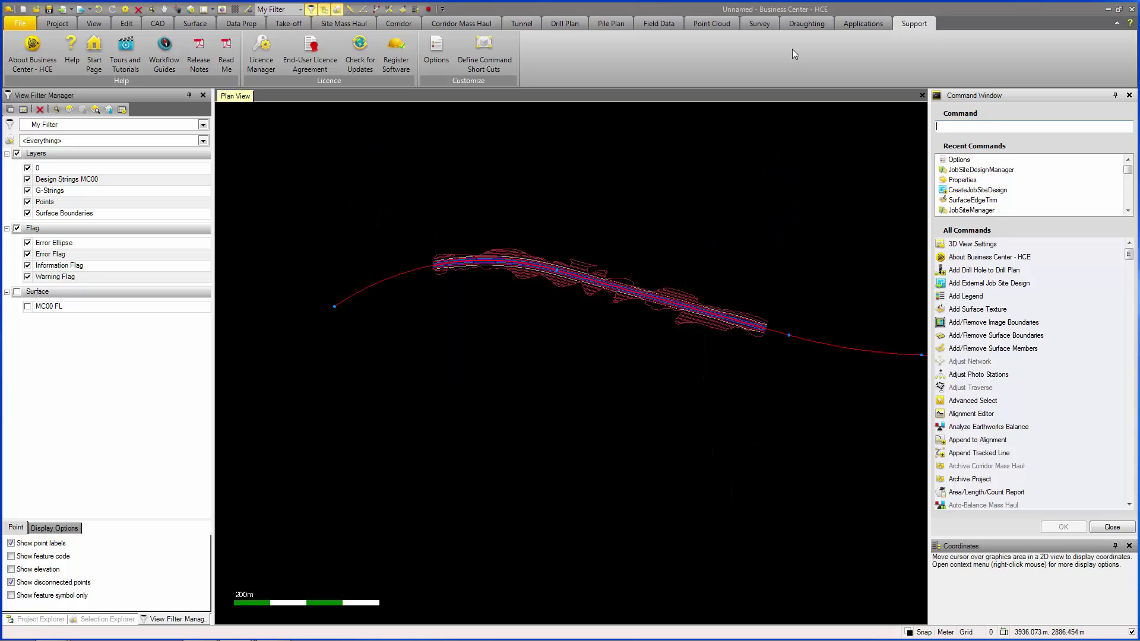
Launch Office Synchronizer for transferring the job site design data to the field device
click(661, 23)
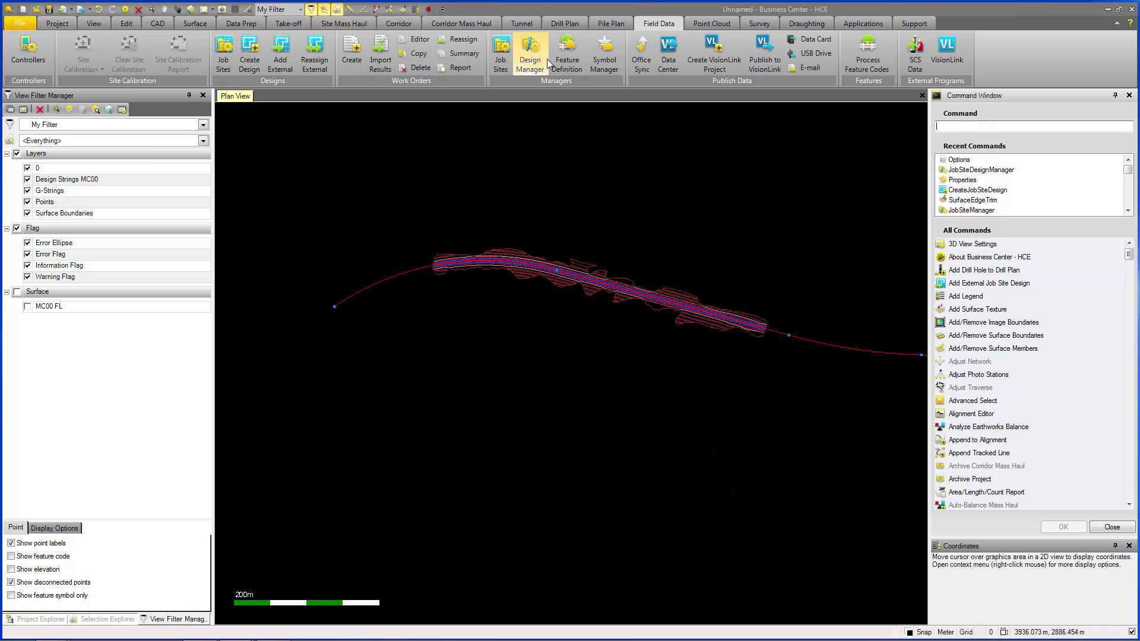
click(636, 60)
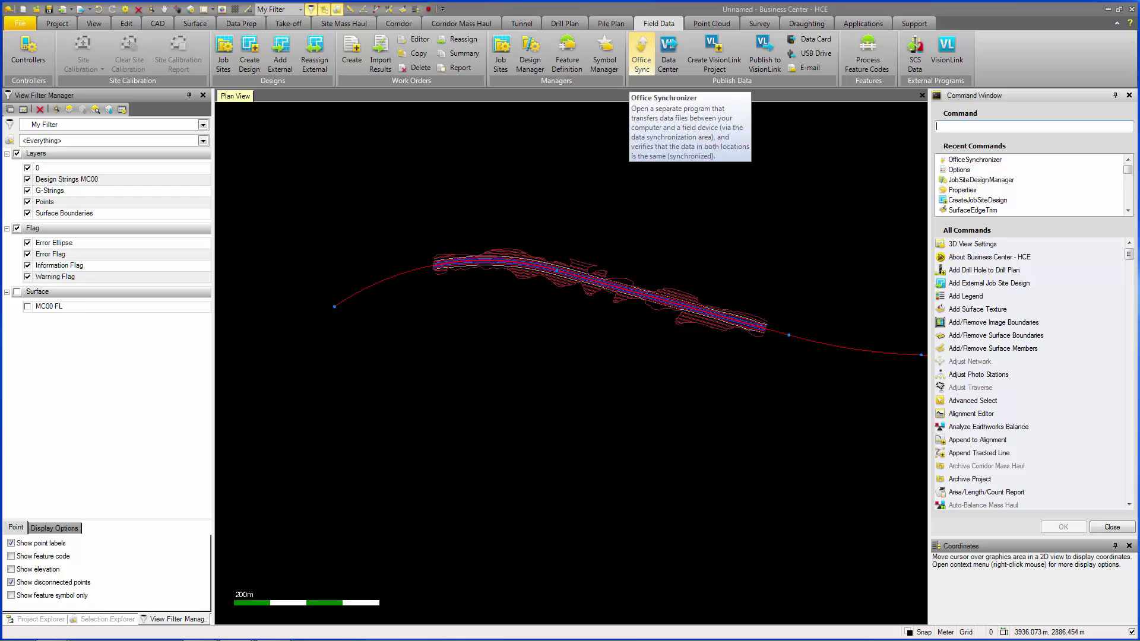